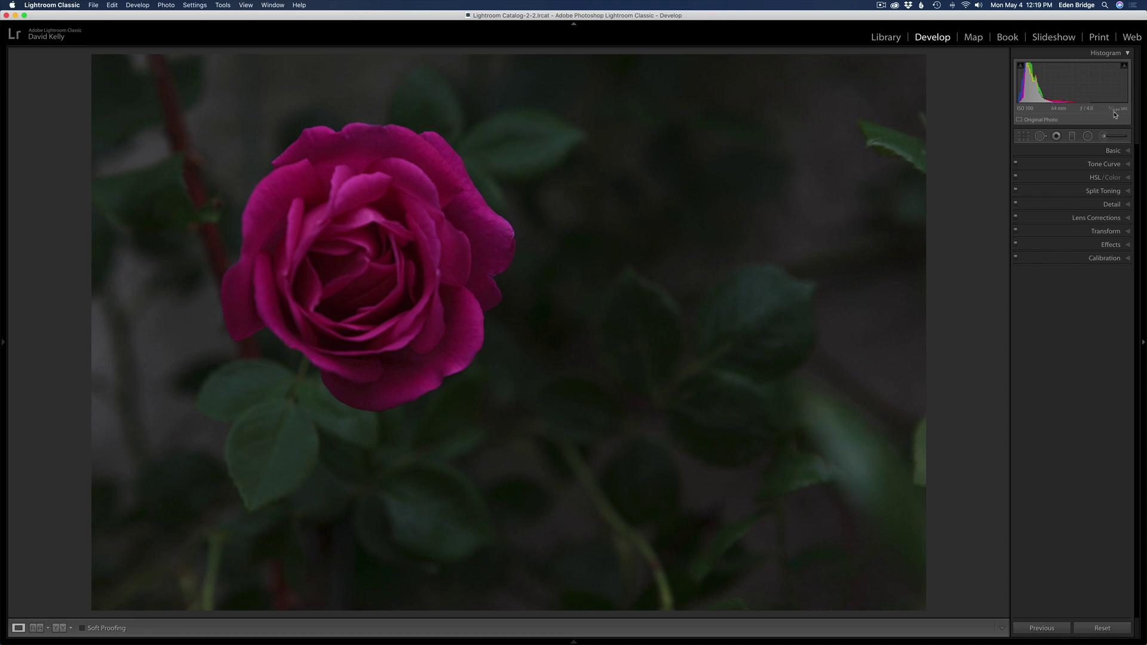
Step: Review the rose photo's existing crop, Basic, Detail and Lens Corrections settings
click(1024, 137)
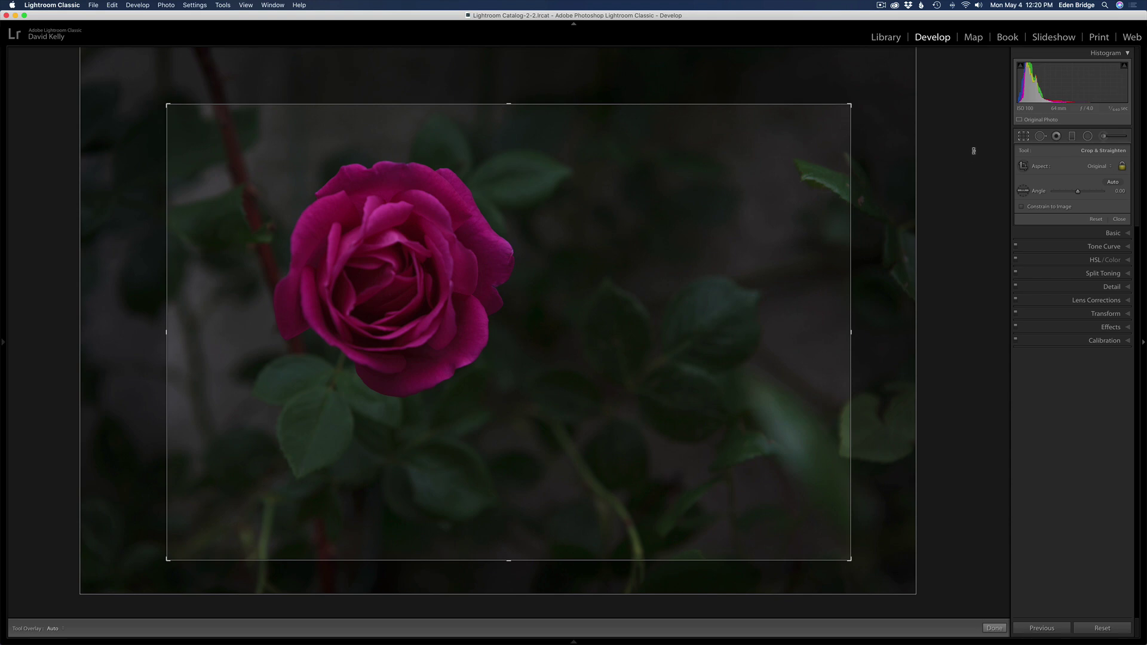
click(1024, 138)
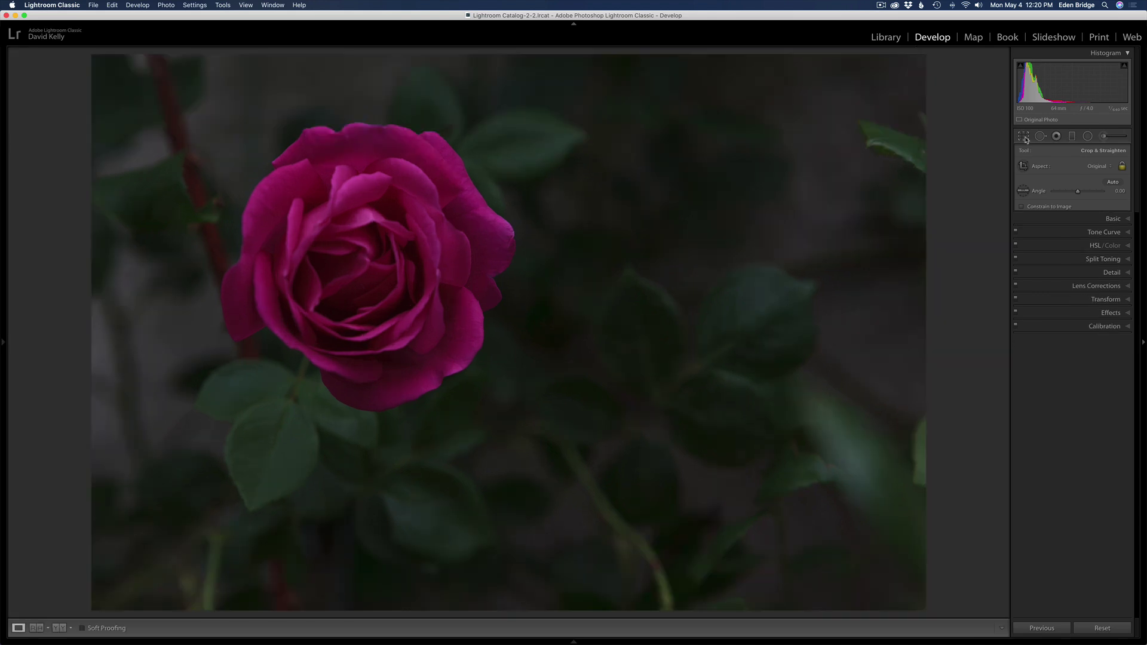
click(1114, 151)
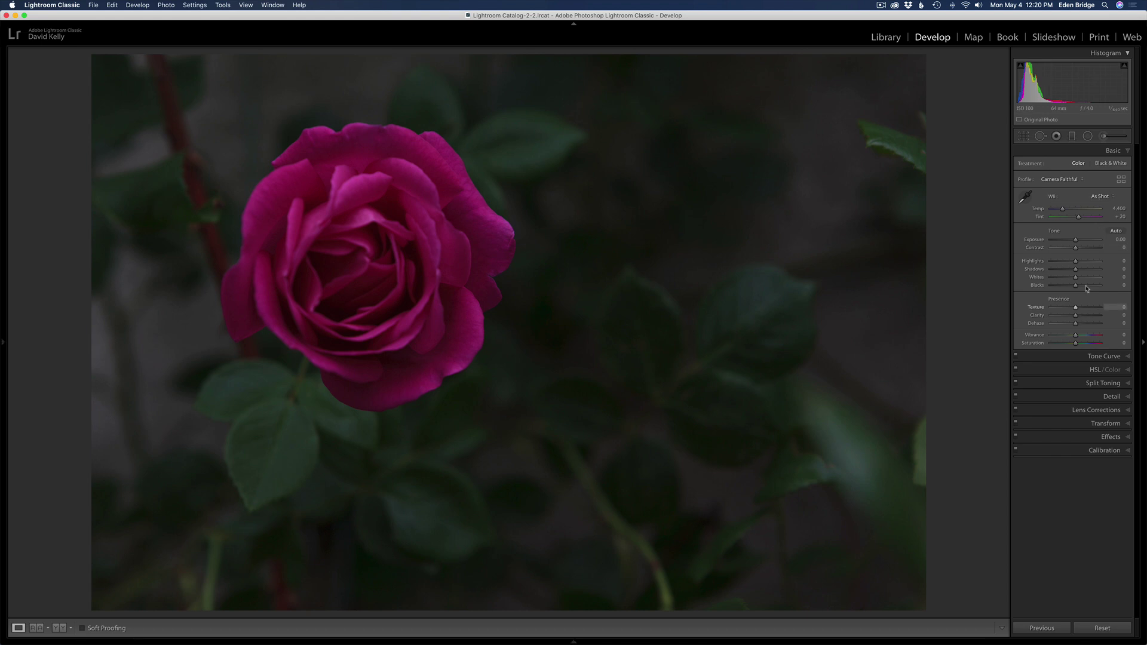
click(1112, 397)
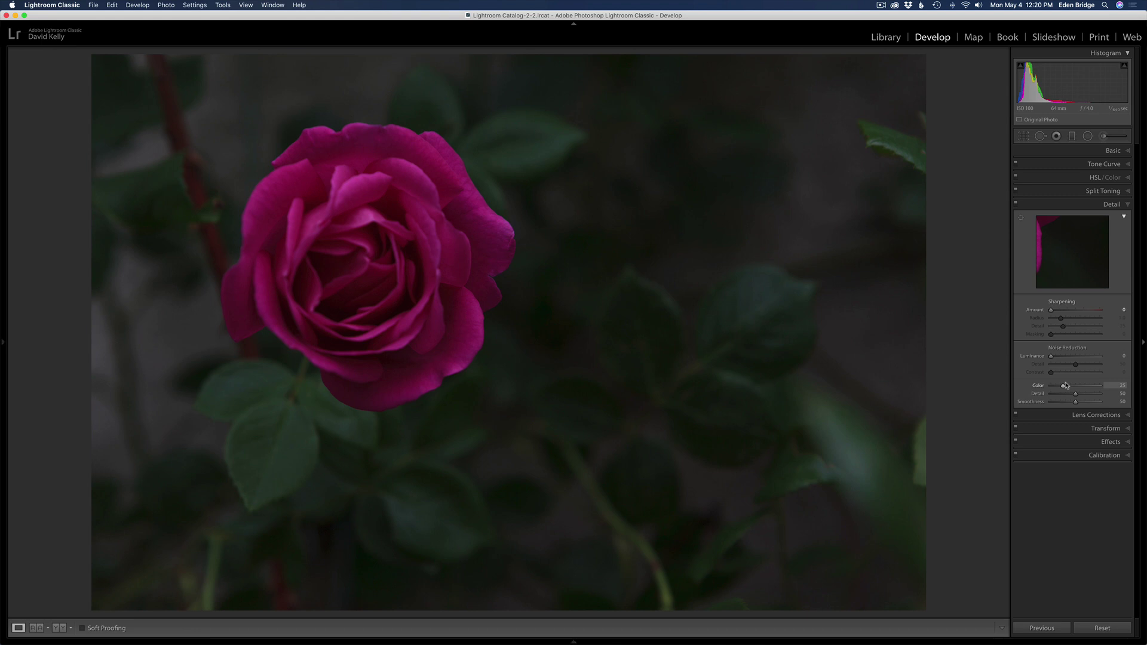
click(1112, 204)
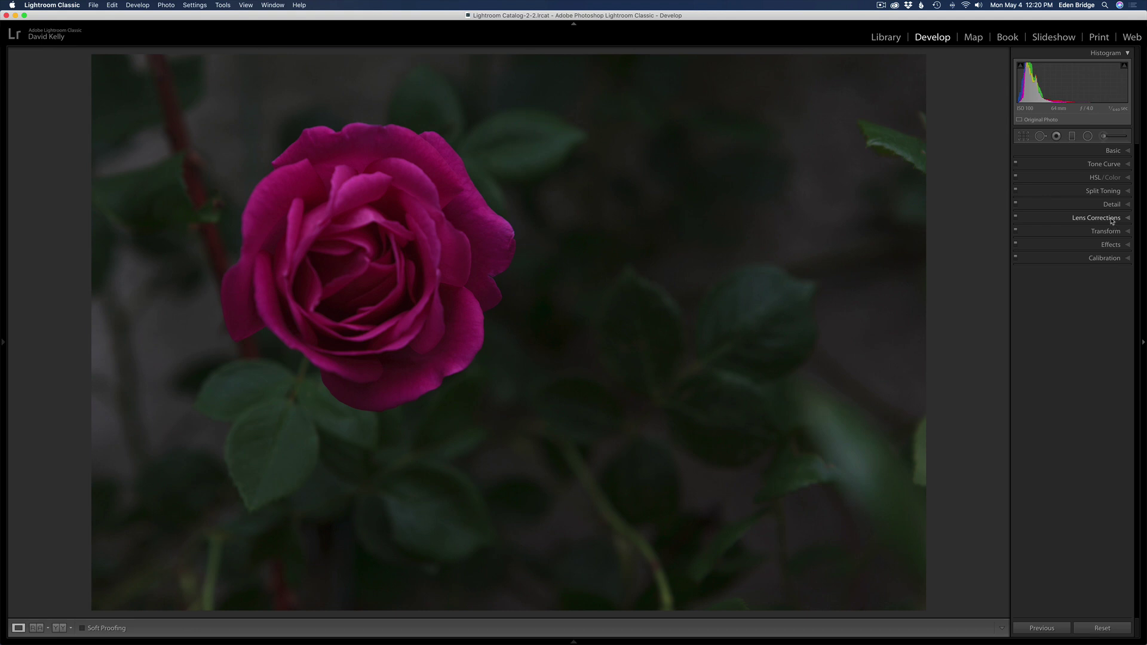
click(1112, 219)
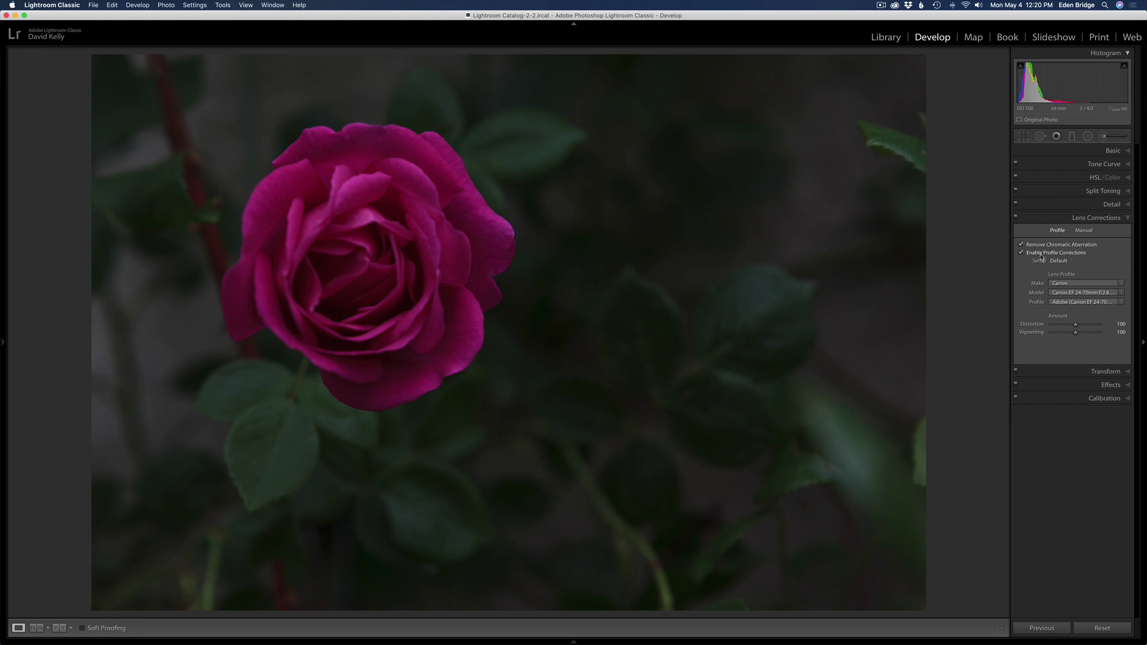
click(1060, 219)
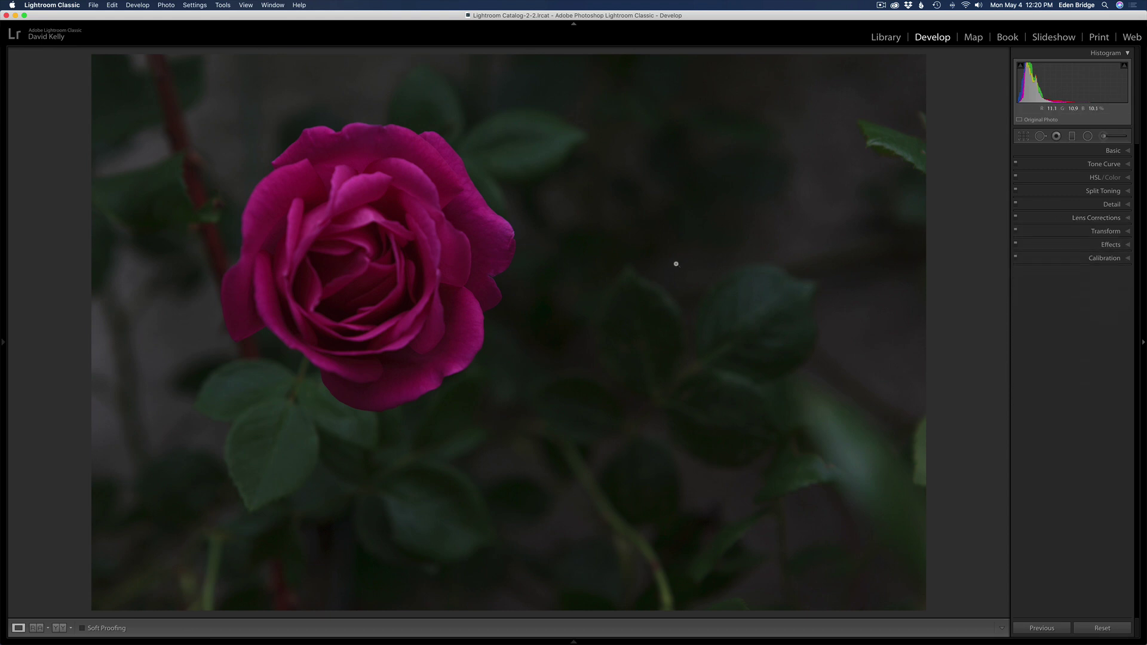
Step: Send the rose photo from Lightroom to Adobe Photoshop 2020 for editing
right_click(551, 248)
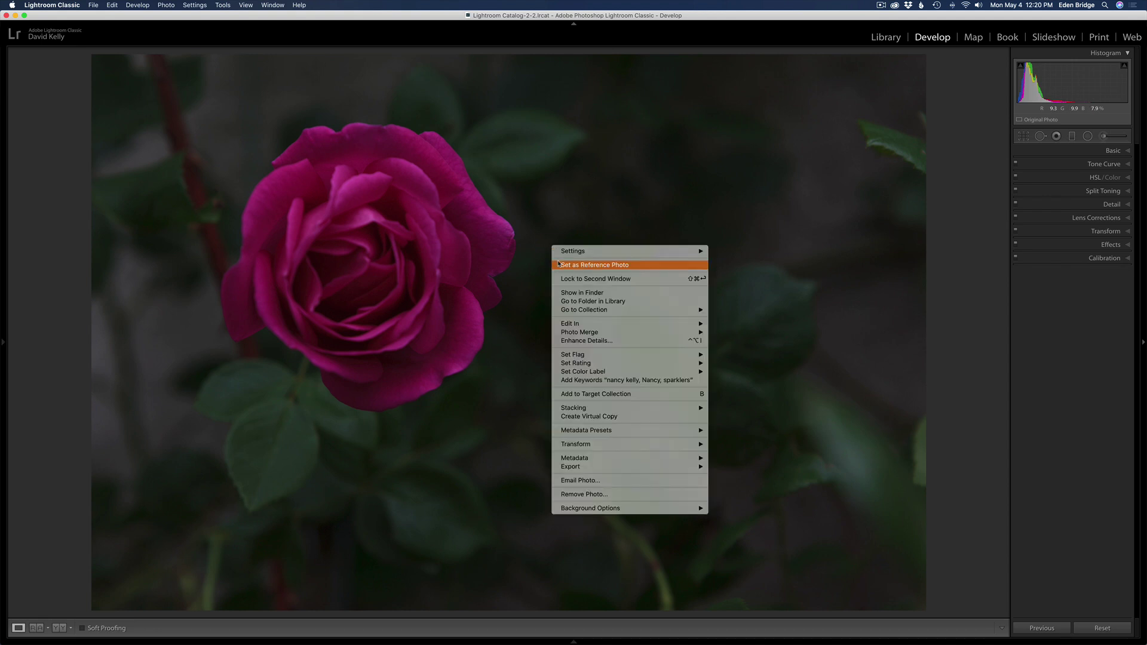
mouse_move(580, 326)
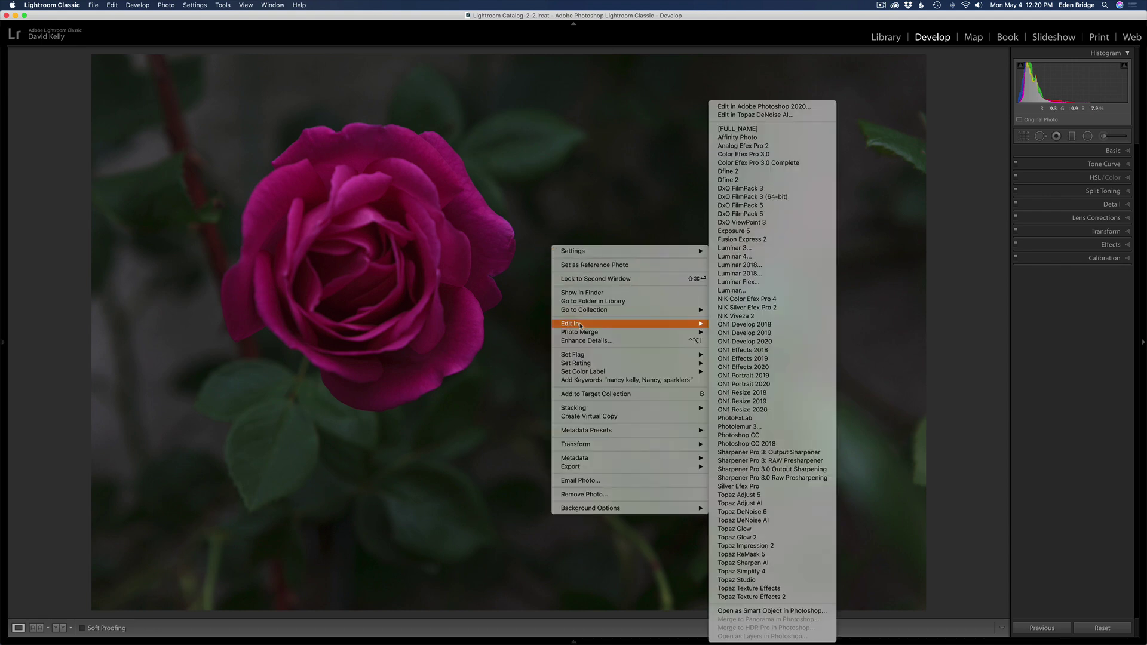
click(811, 108)
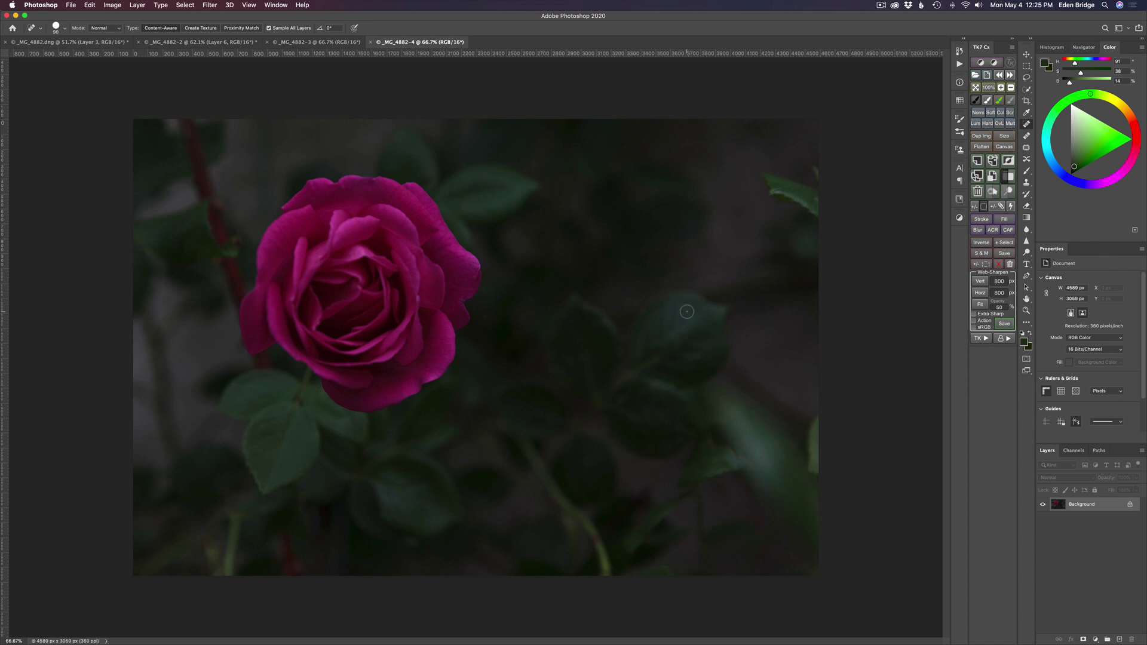
Step: Duplicate the Background layer and open the copy in the Topaz Sharpen AI filter
key(super+j)
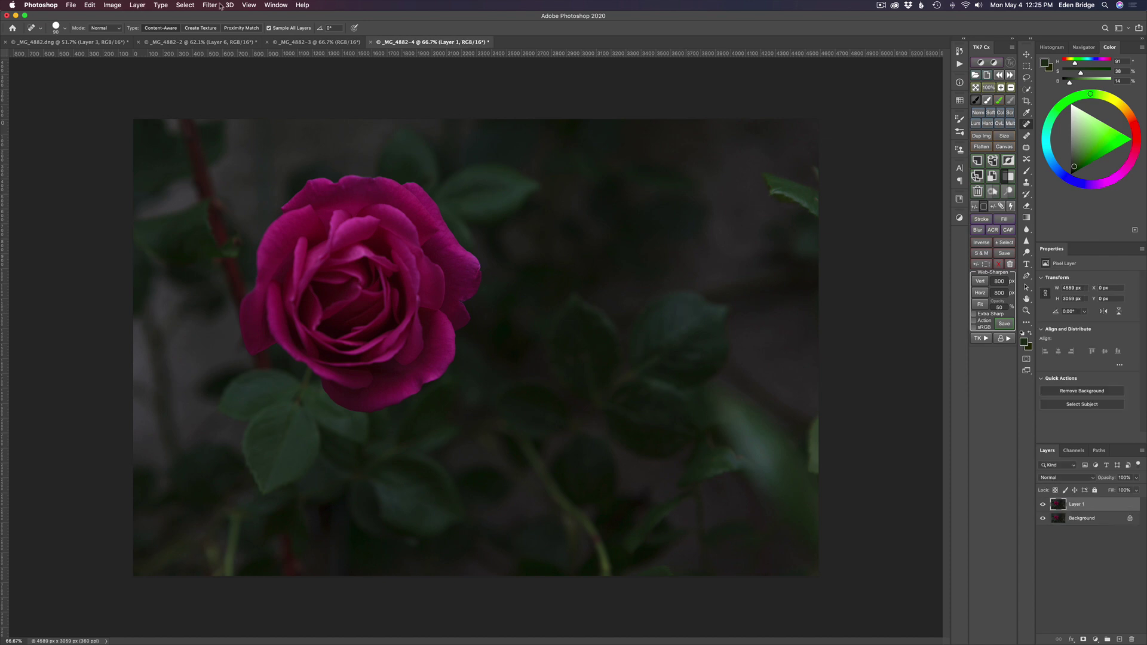
click(218, 5)
mouse_move(270, 253)
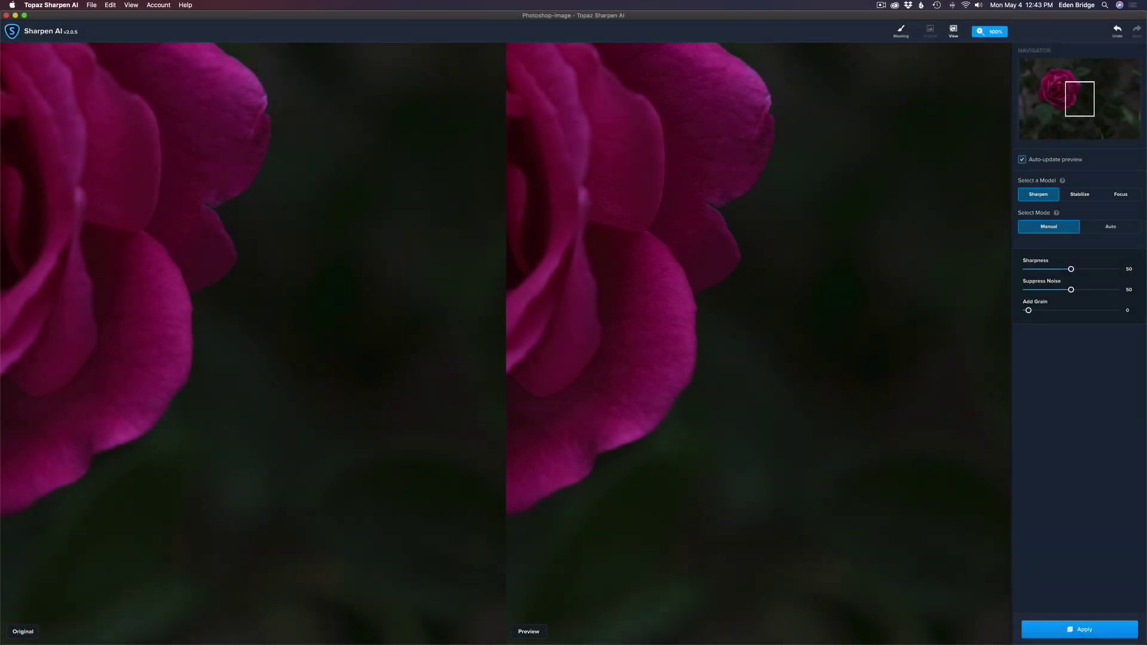
Step: Preview the rose's centre in Auto mode with the Sharpen and Stabilize models, and choose the Focus model
click(952, 29)
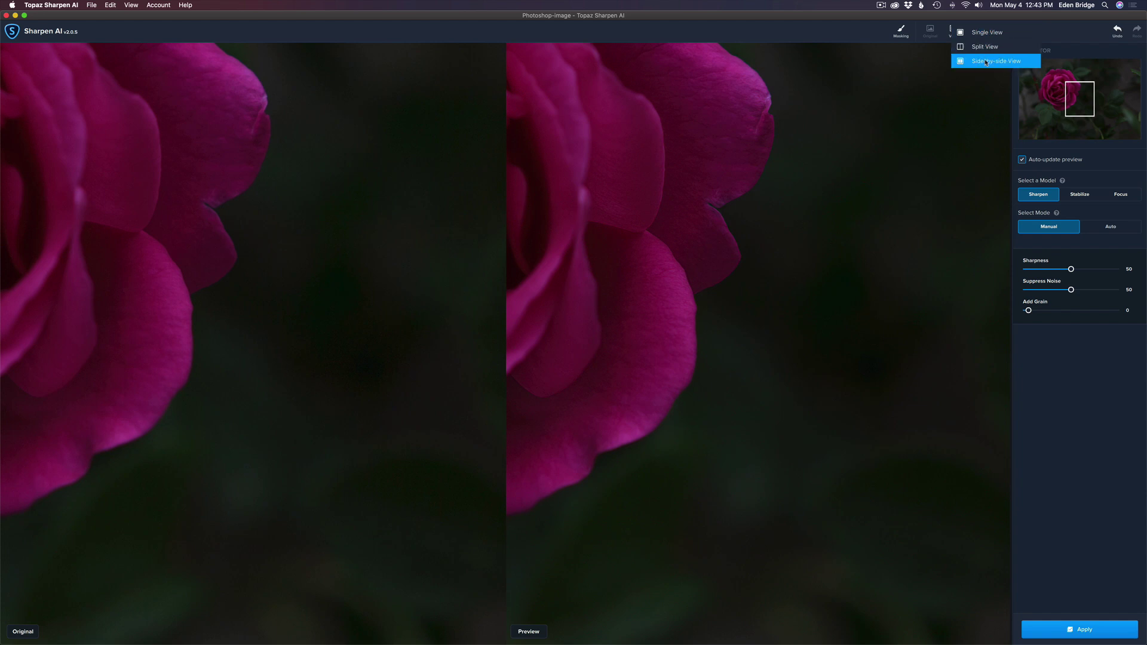
click(837, 31)
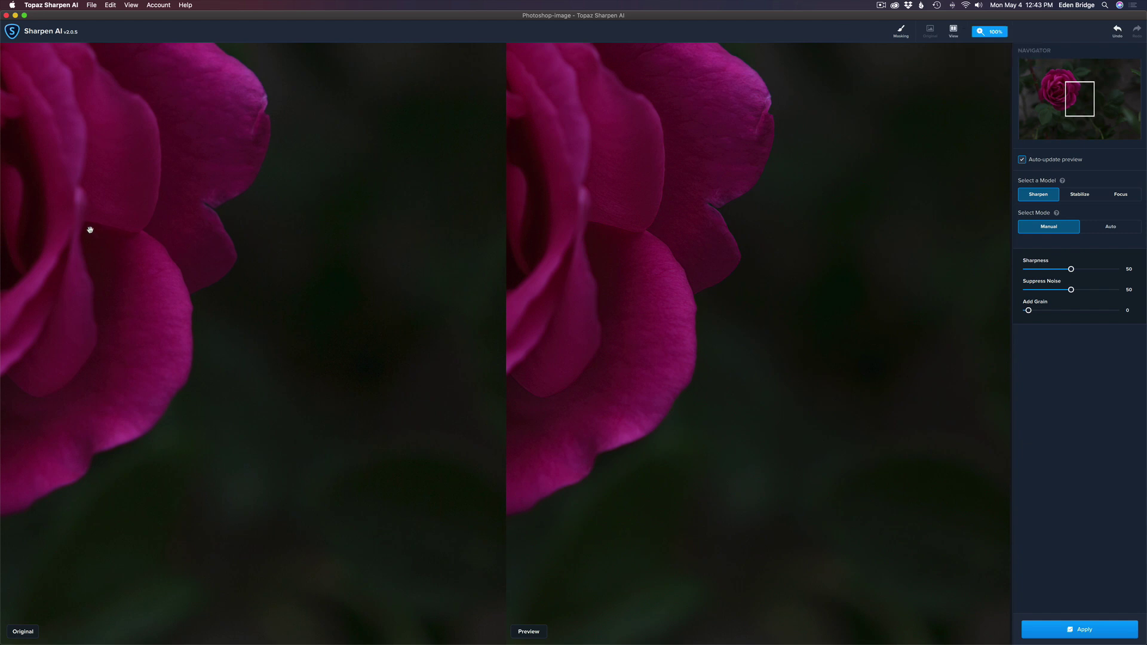
drag(61, 234, 386, 381)
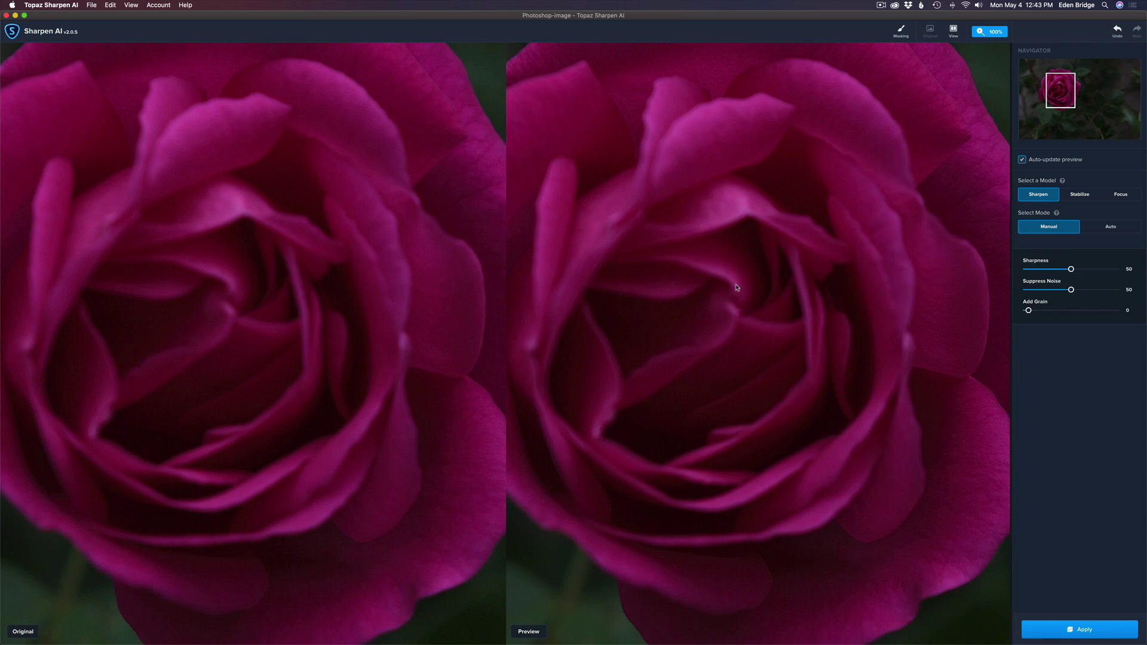
click(1122, 227)
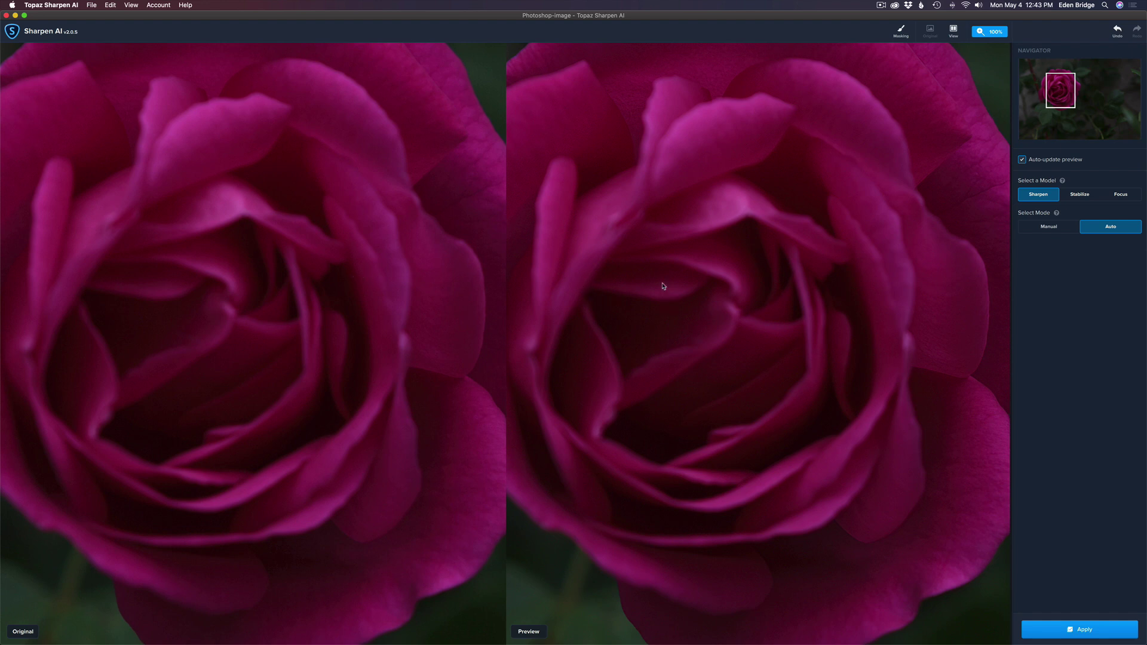
click(1080, 195)
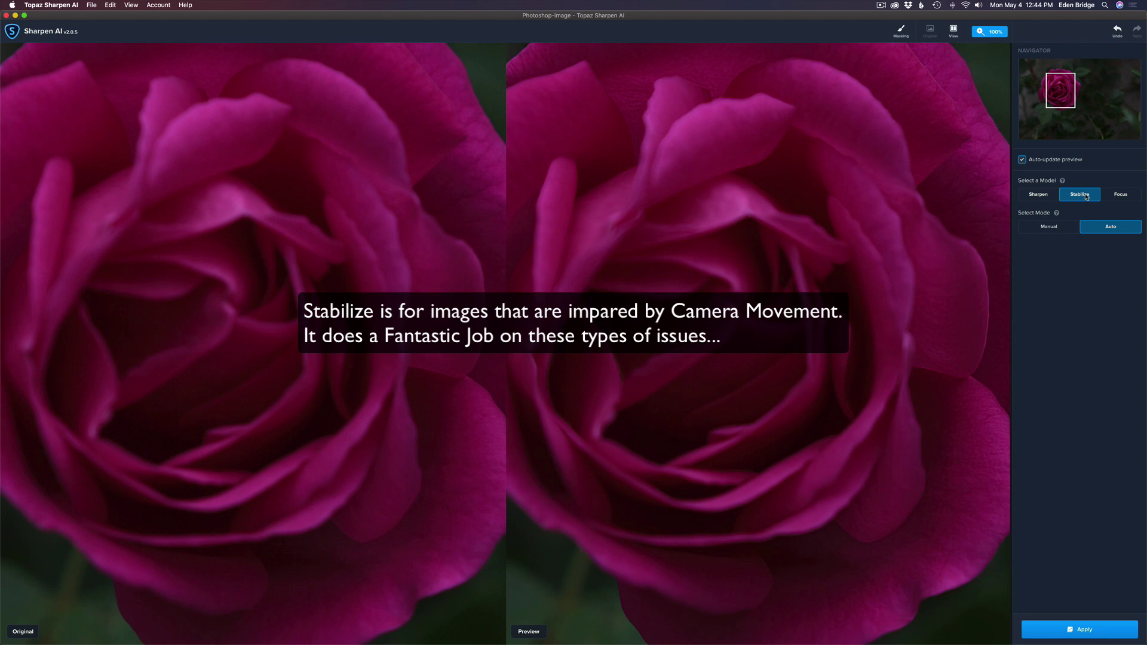
click(1122, 195)
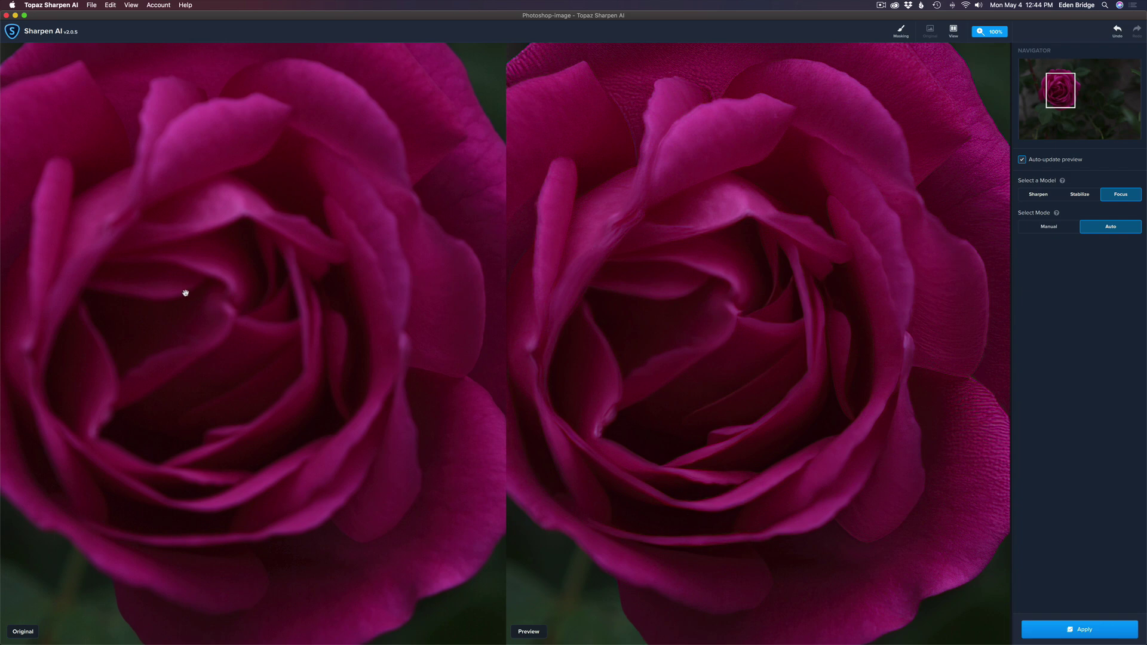
drag(185, 292, 197, 335)
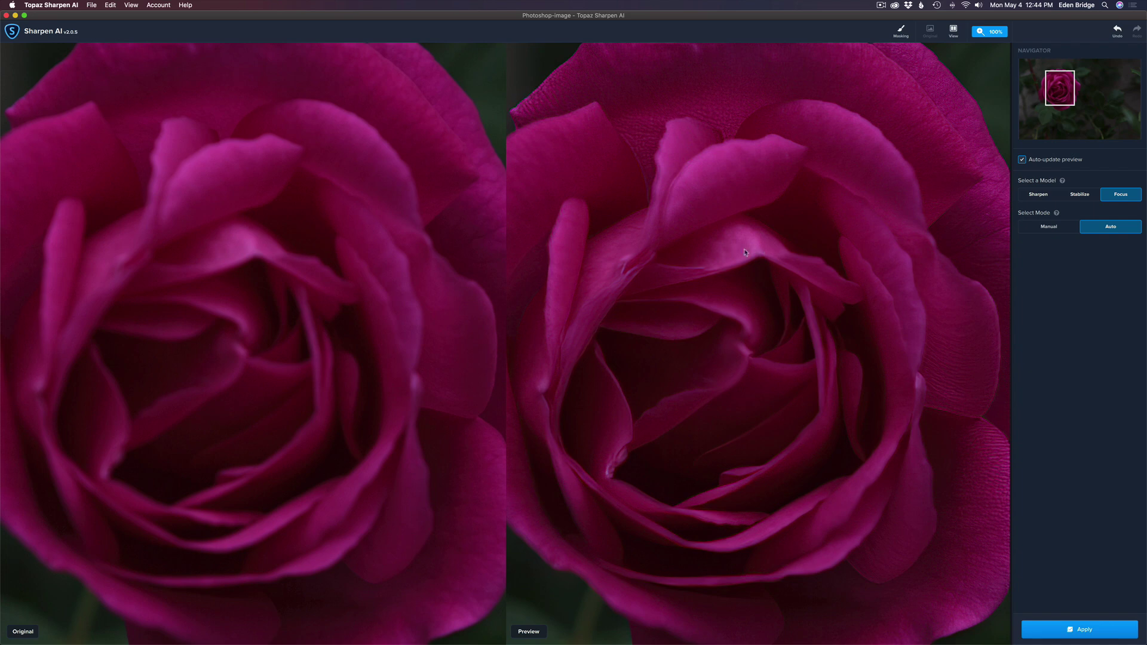
Step: Switch to Manual mode, raise Sharpness to 82, reduce it slightly, and apply the sharpening to the layer
click(1050, 226)
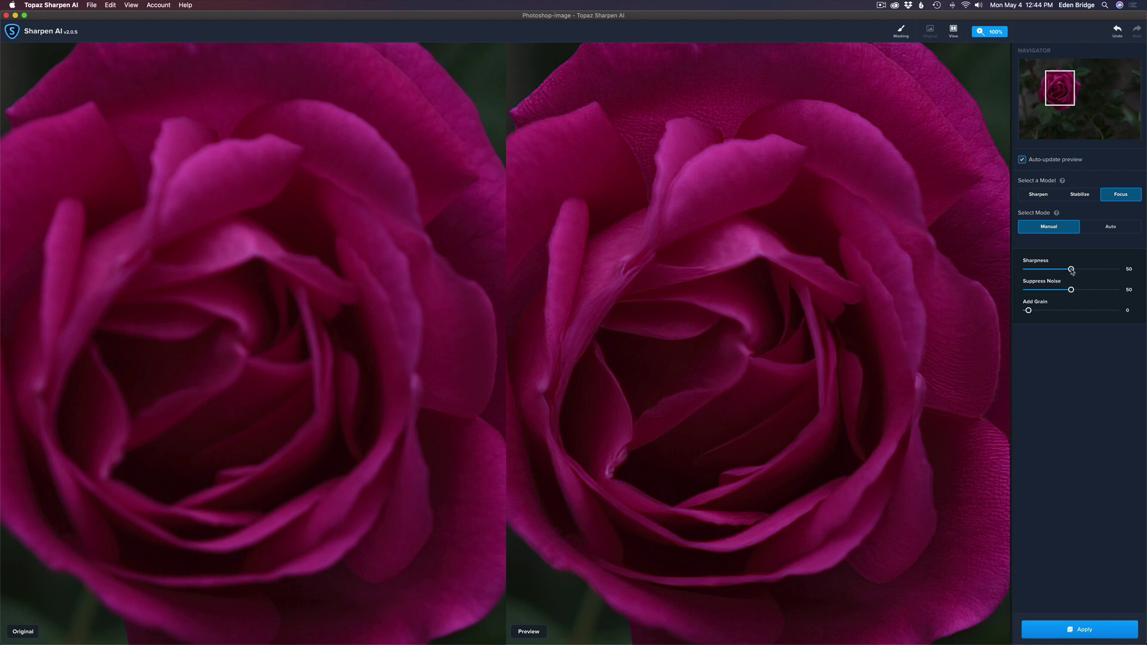
drag(1071, 270, 1099, 273)
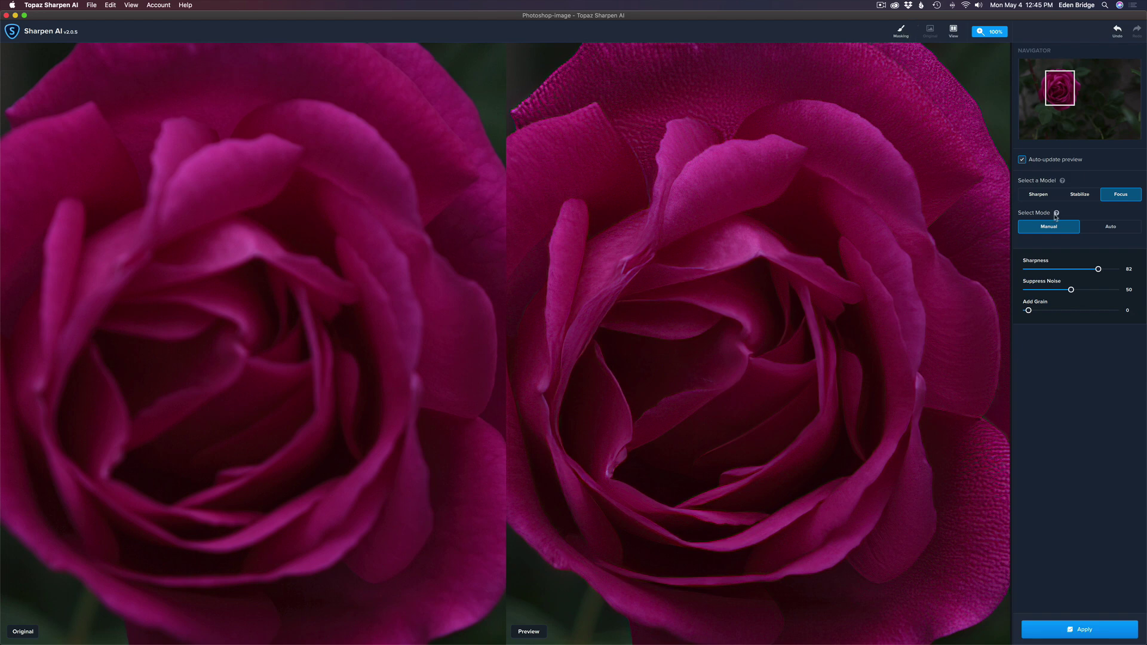
drag(1099, 271, 1096, 274)
click(1084, 630)
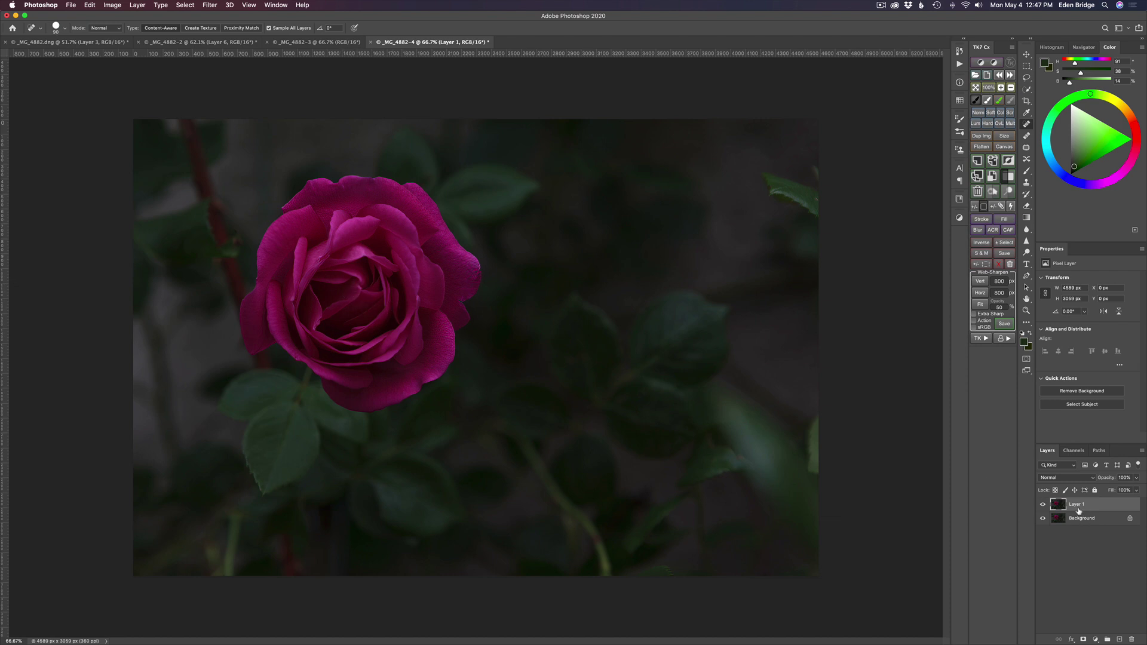
Step: Compare the rose close up with the sharpened layer hidden and shown, and inspect the whole image
click(1043, 507)
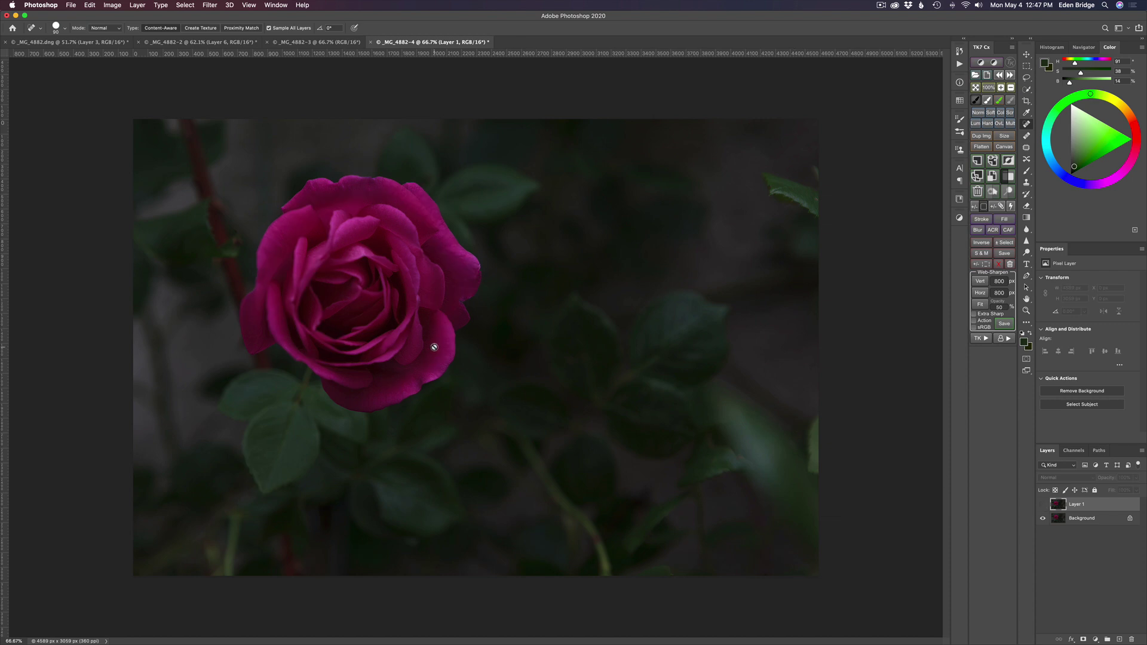
scroll(436, 335, up, 5)
scroll(434, 346, left, 6)
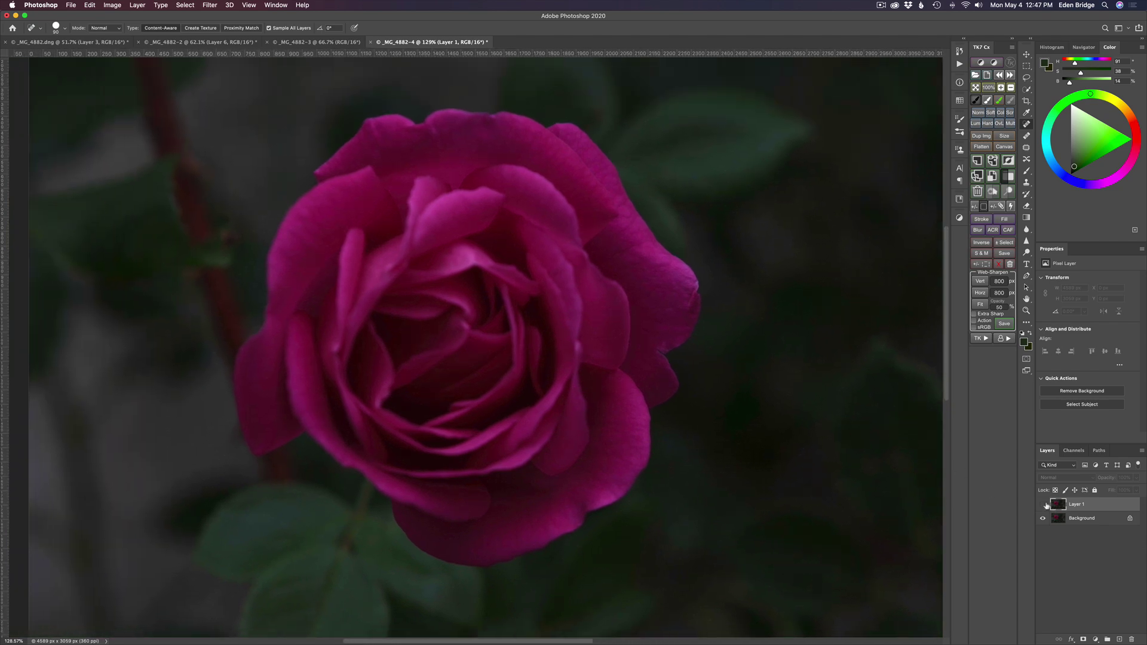
click(1043, 505)
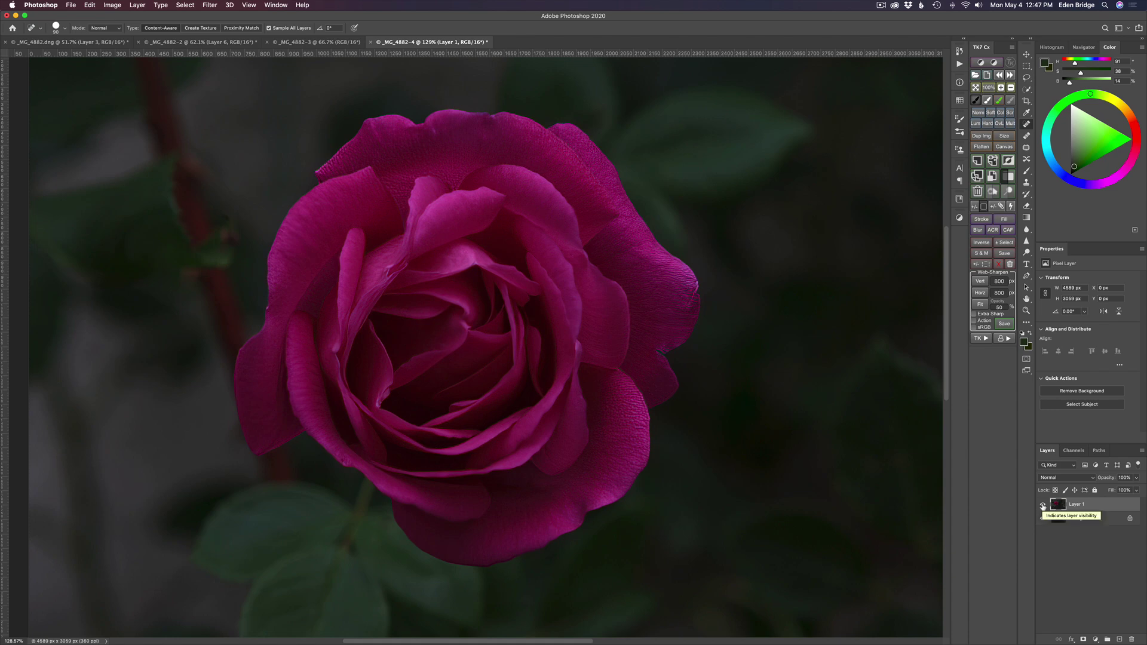
scroll(629, 383, down, 2)
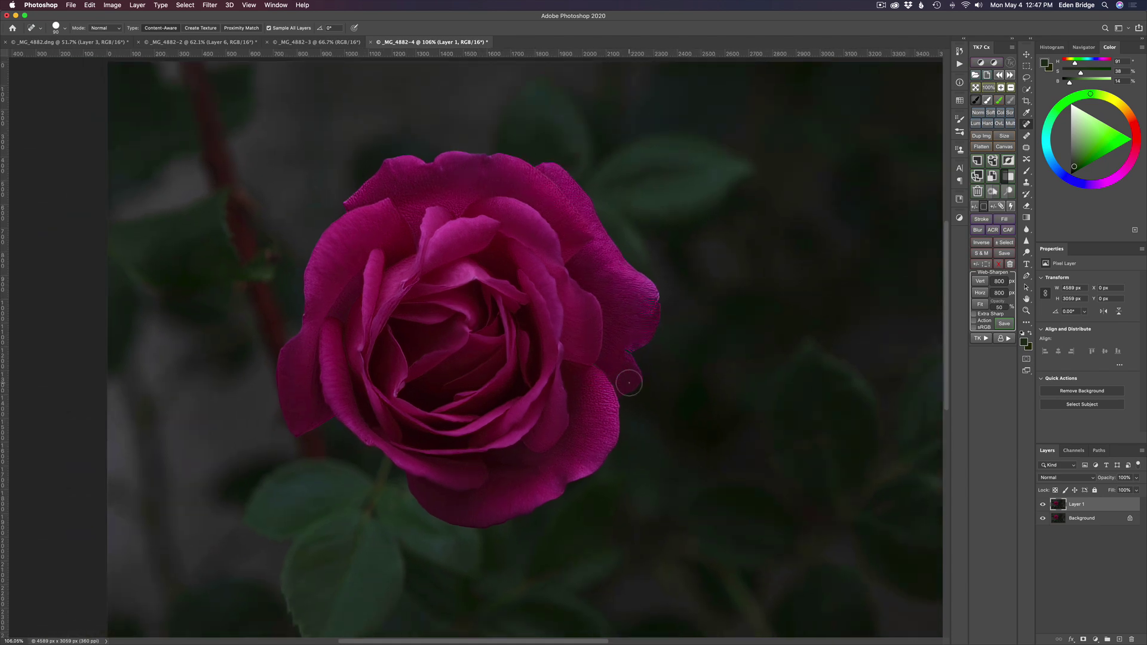
scroll(413, 308, down, 1)
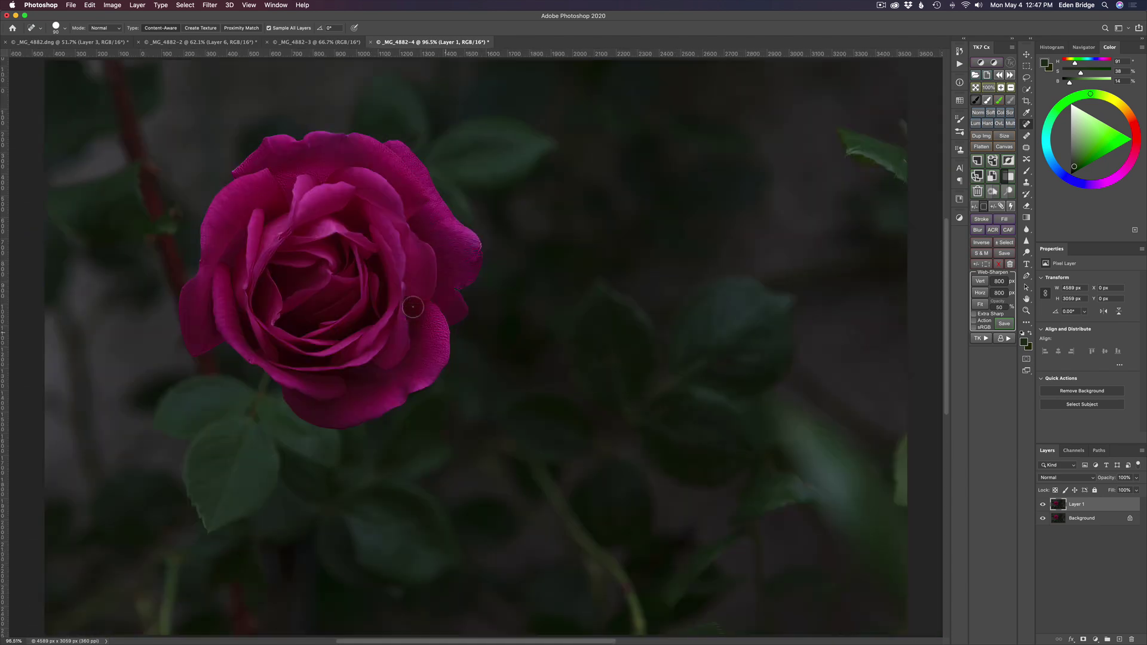
scroll(412, 307, down, 4)
scroll(412, 308, up, 3)
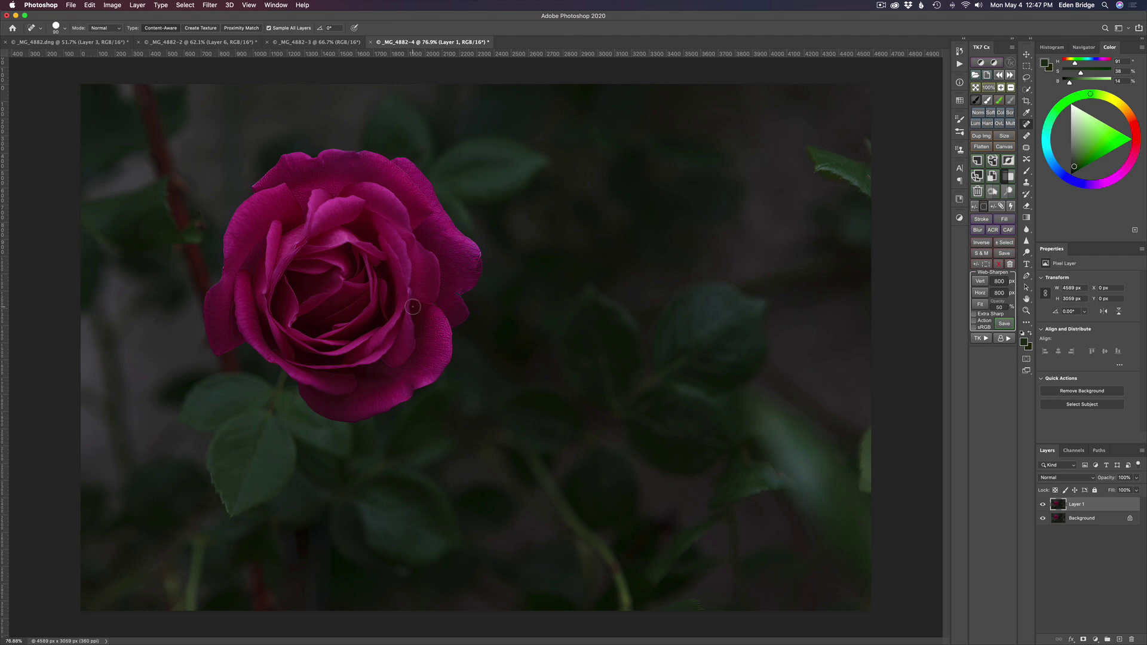
Step: Duplicate the sharpened layer and open the copy in the Camera Raw Filter
key(super+j)
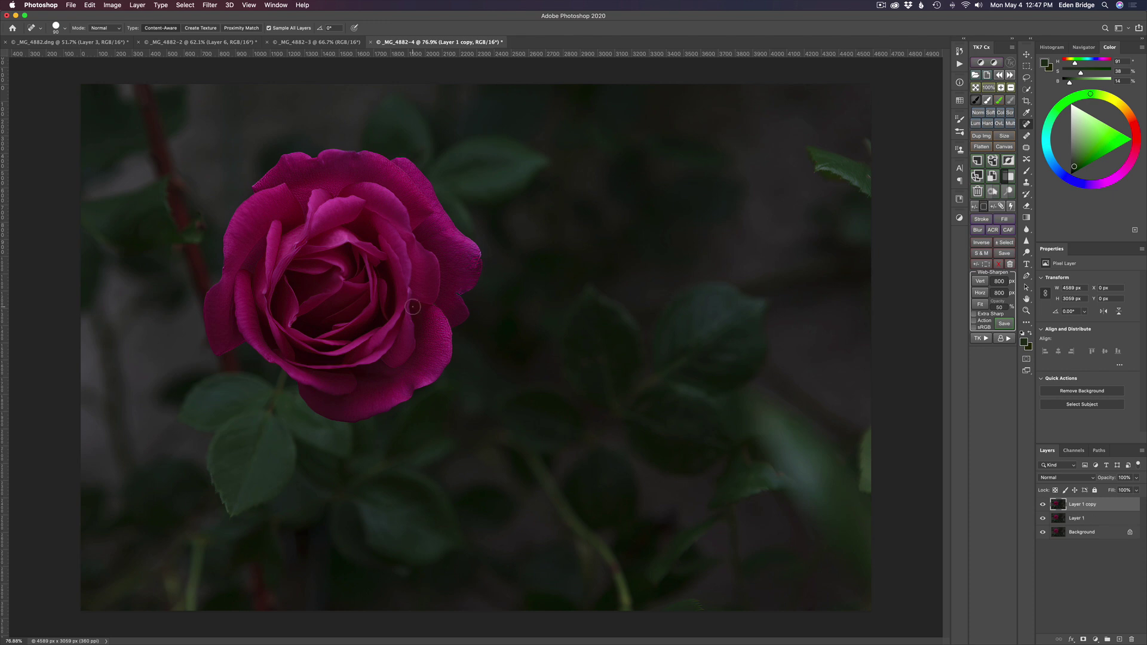
click(214, 5)
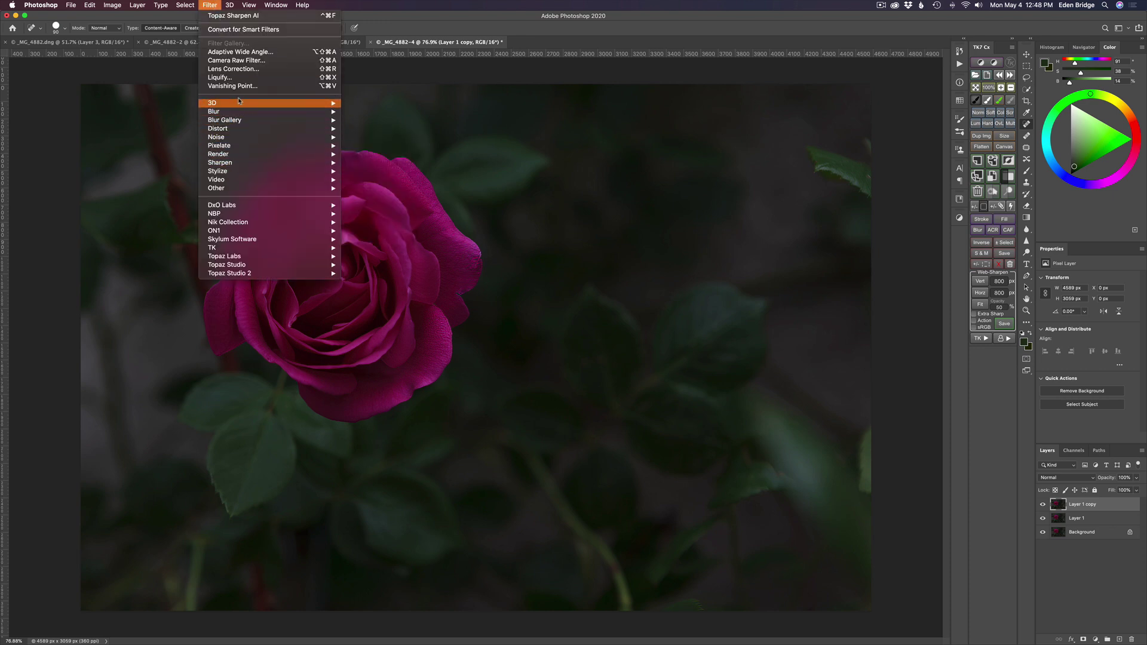
click(241, 61)
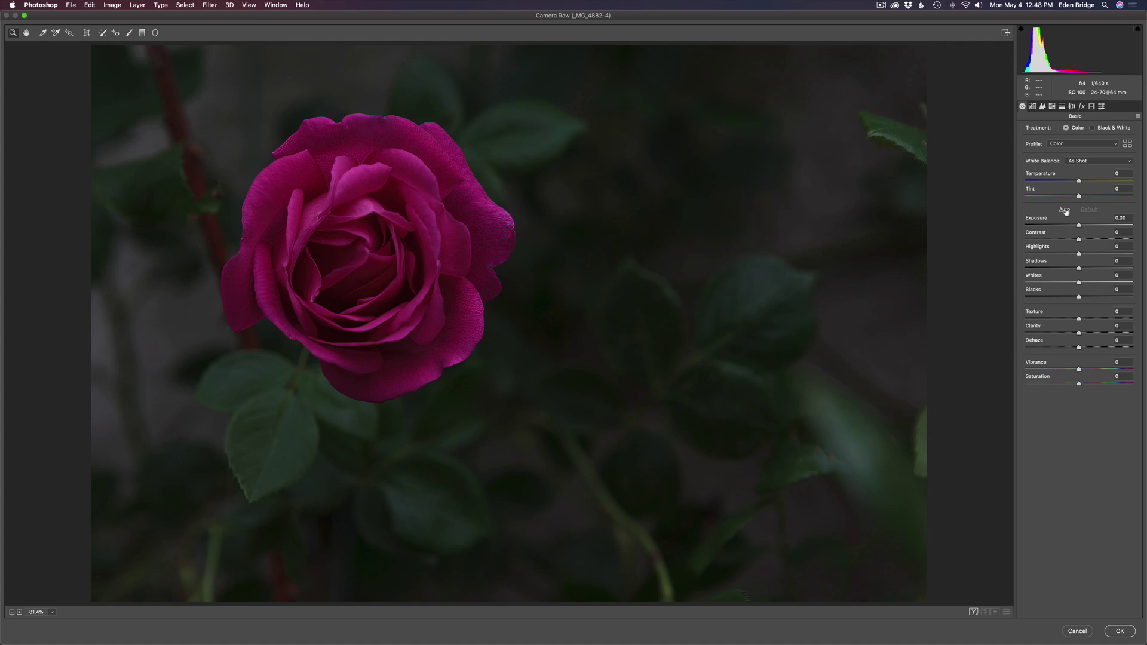
Step: Apply Auto tone adjustments, lower the Highlights slightly, fine-tune the Exposure, and accept the Camera Raw edits
click(1066, 211)
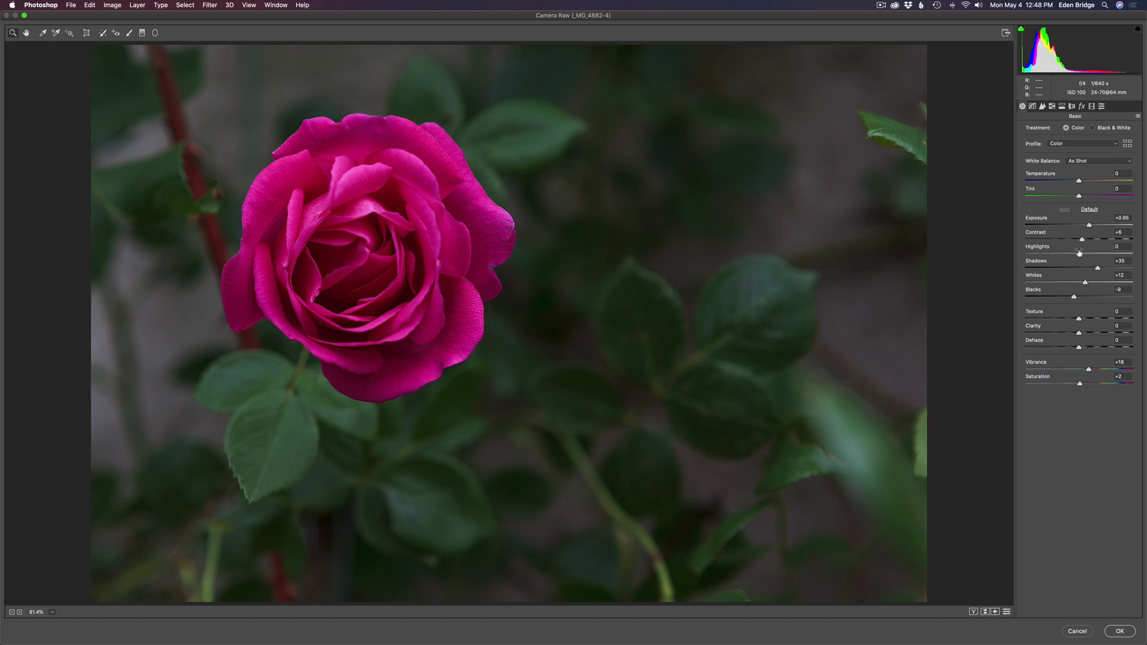
drag(1079, 254, 1072, 254)
drag(1090, 225, 1090, 226)
click(1124, 632)
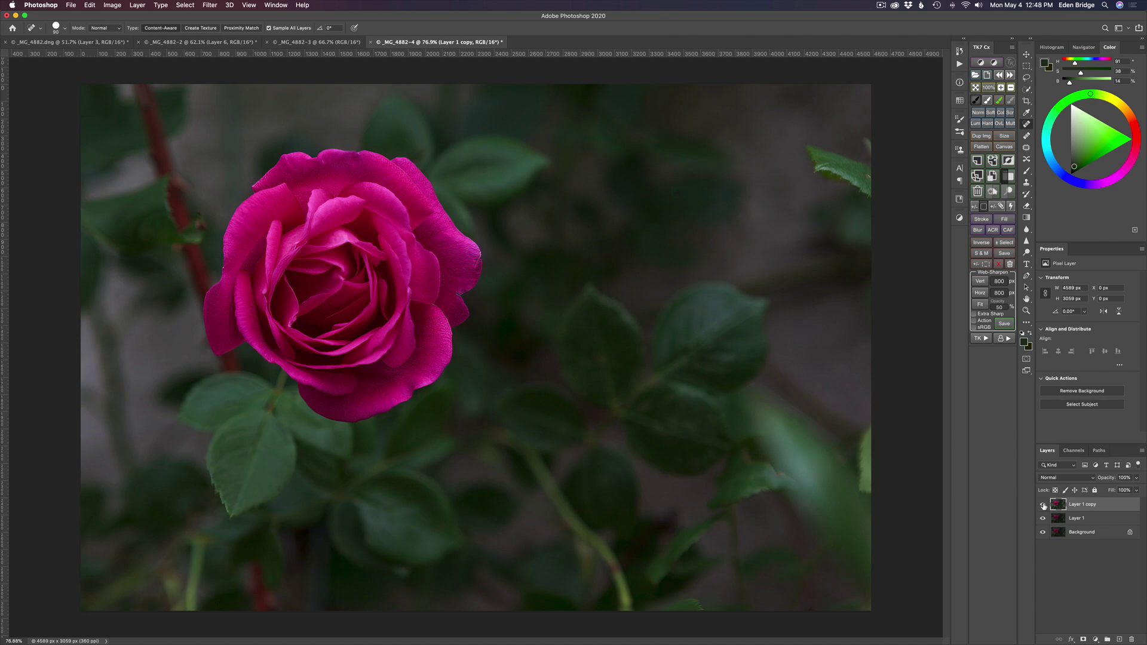
Step: Compare the edited image without the Camera Raw layer and against the Background alone, restoring all layers
click(1044, 506)
click(1044, 506)
alt+click(1043, 532)
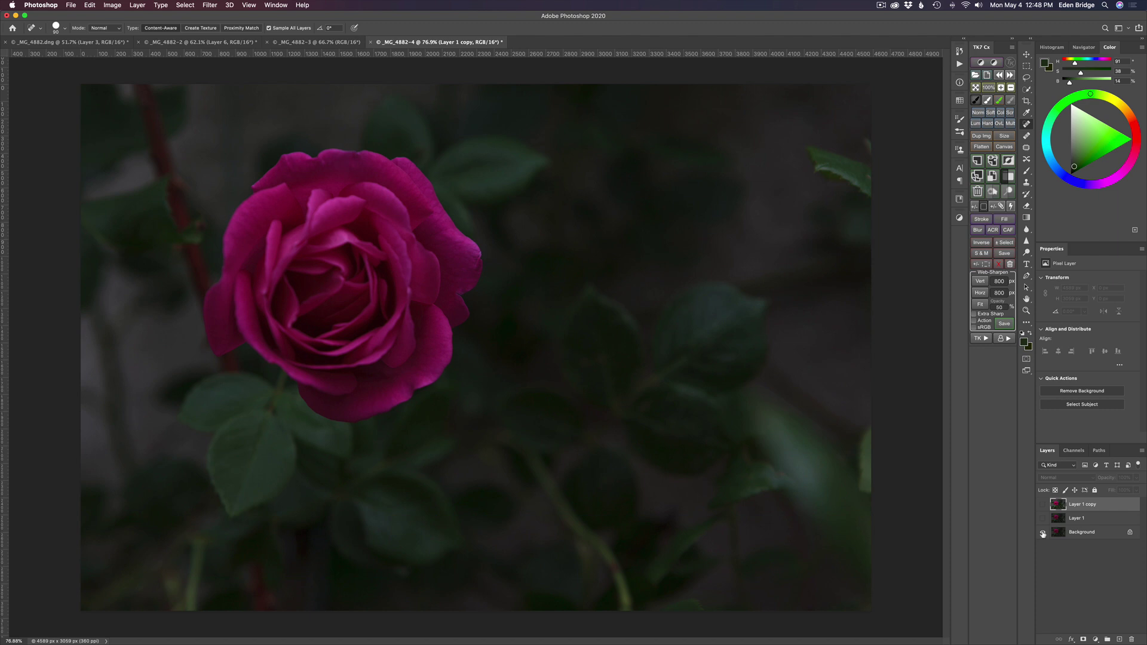
alt+click(1043, 533)
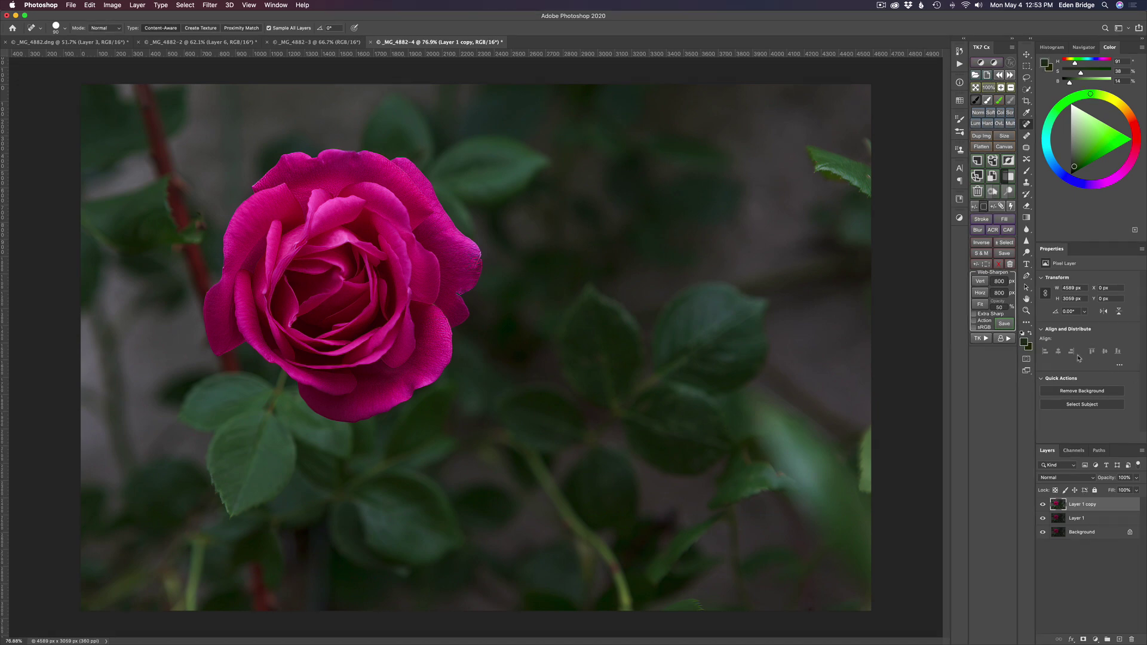
Step: On a new layer, spot-heal the flawed petal edges around the left part of the rose's centre
scroll(412, 297, up, 5)
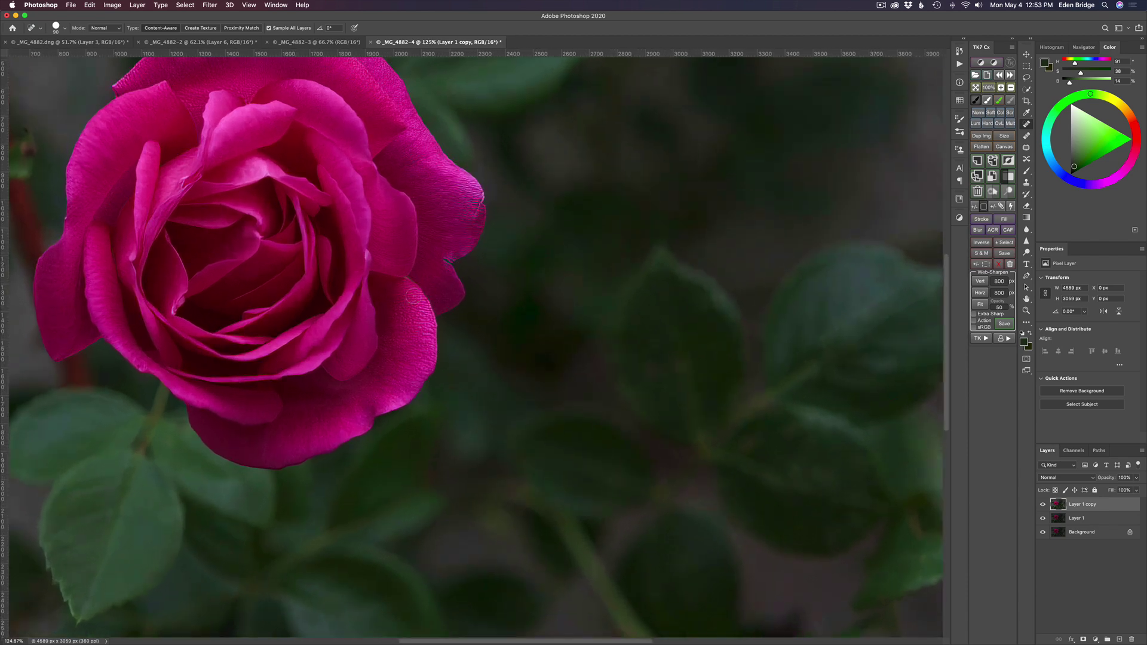
scroll(413, 297, up, 3)
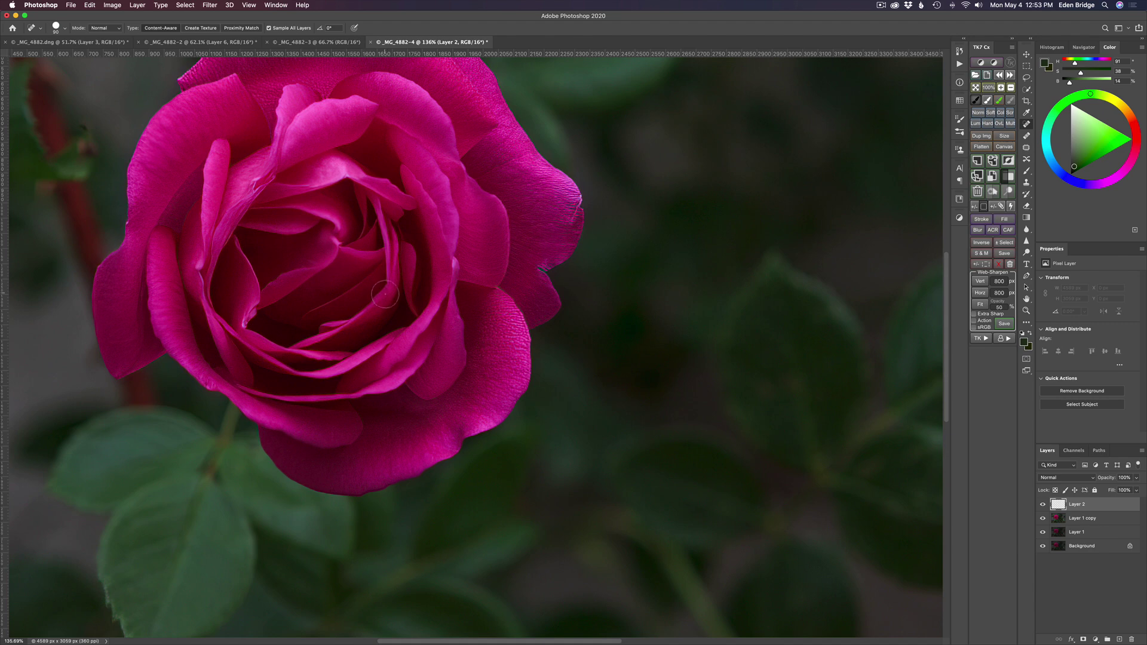
drag(256, 202, 233, 205)
mouse_move(220, 235)
mouse_down()
mouse_move(227, 243)
mouse_move(229, 217)
mouse_up()
drag(227, 231, 255, 182)
click(256, 185)
drag(250, 187, 256, 180)
drag(261, 184, 253, 194)
Step: Spot-heal the jagged artifacts along the rose's right-hand petals and the flaw on its outer left petal edge
click(454, 263)
click(442, 288)
click(545, 265)
mouse_move(573, 218)
mouse_down()
mouse_move(582, 198)
mouse_move(583, 211)
mouse_up()
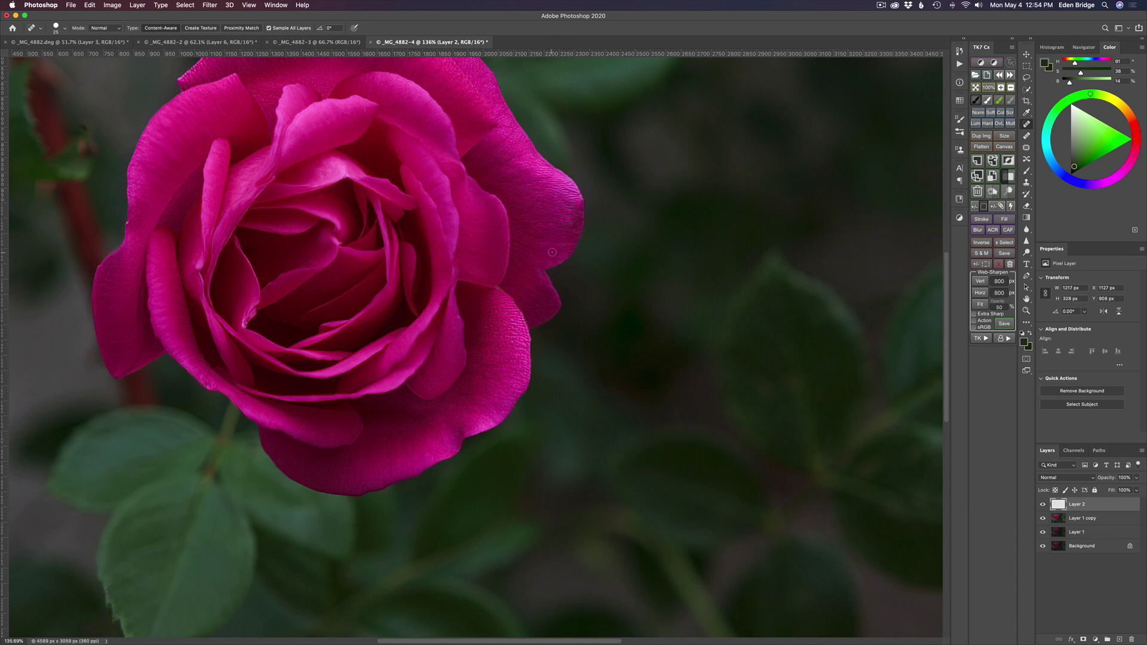
click(580, 206)
click(583, 206)
drag(126, 223, 120, 236)
key(super+0)
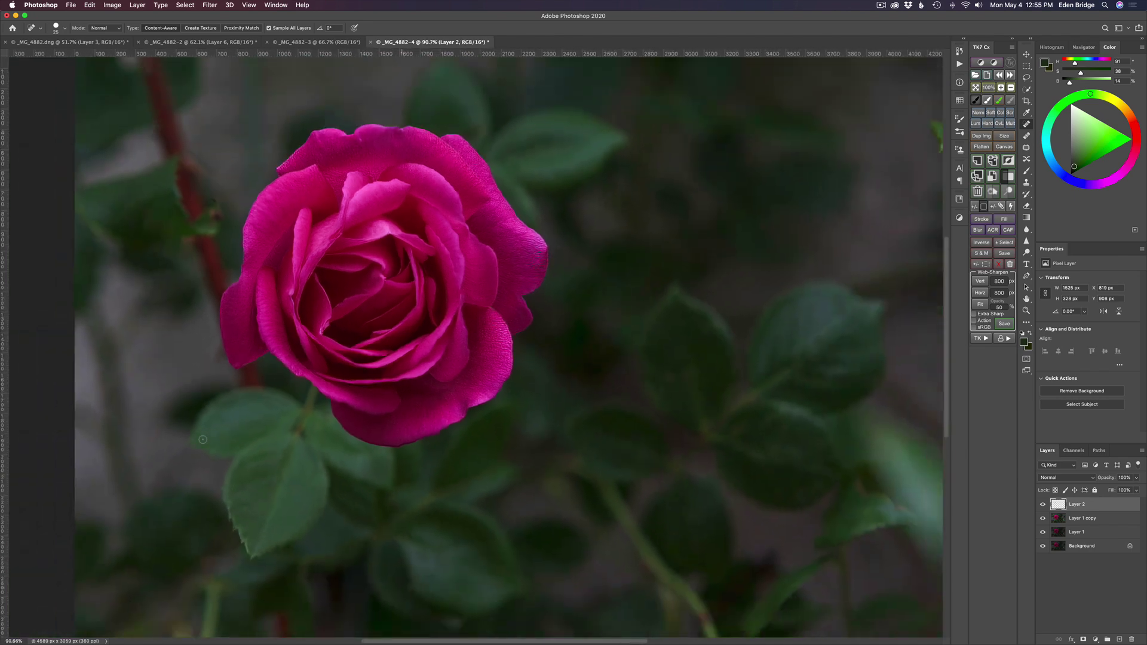
Step: Remove the stray leaf at the photo's upper right edge with the Spot Healing Brush at size 100
scroll(202, 439, down, 3)
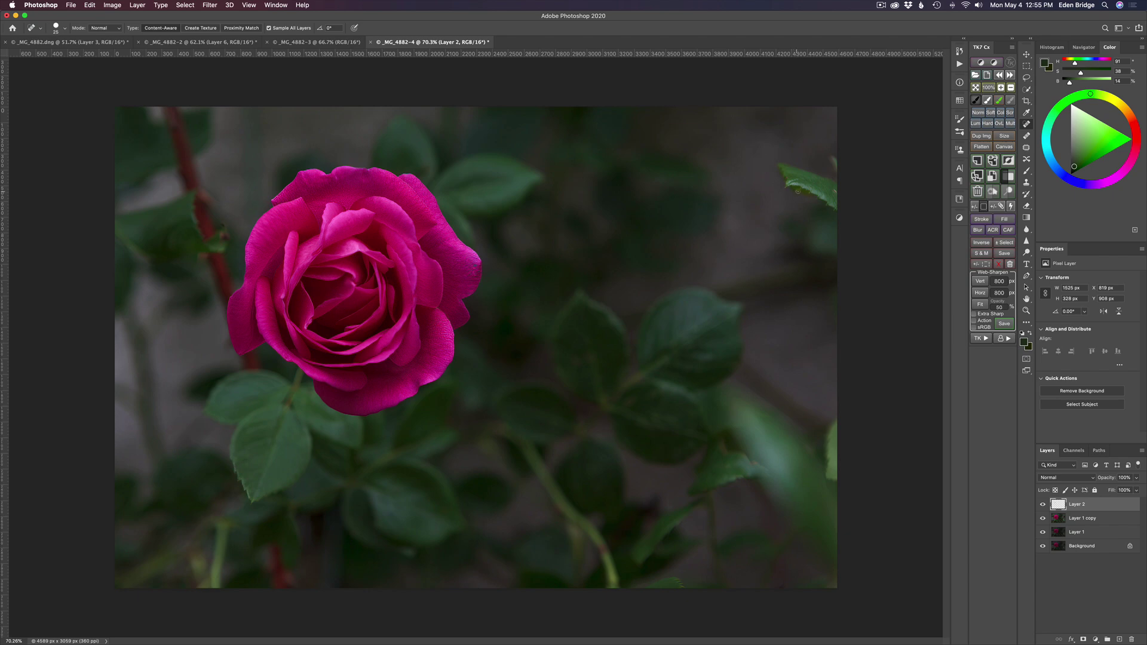
key(])
key(])
mouse_move(838, 212)
mouse_down()
mouse_move(785, 179)
mouse_move(789, 168)
mouse_move(840, 192)
mouse_move(827, 162)
mouse_move(847, 220)
mouse_up()
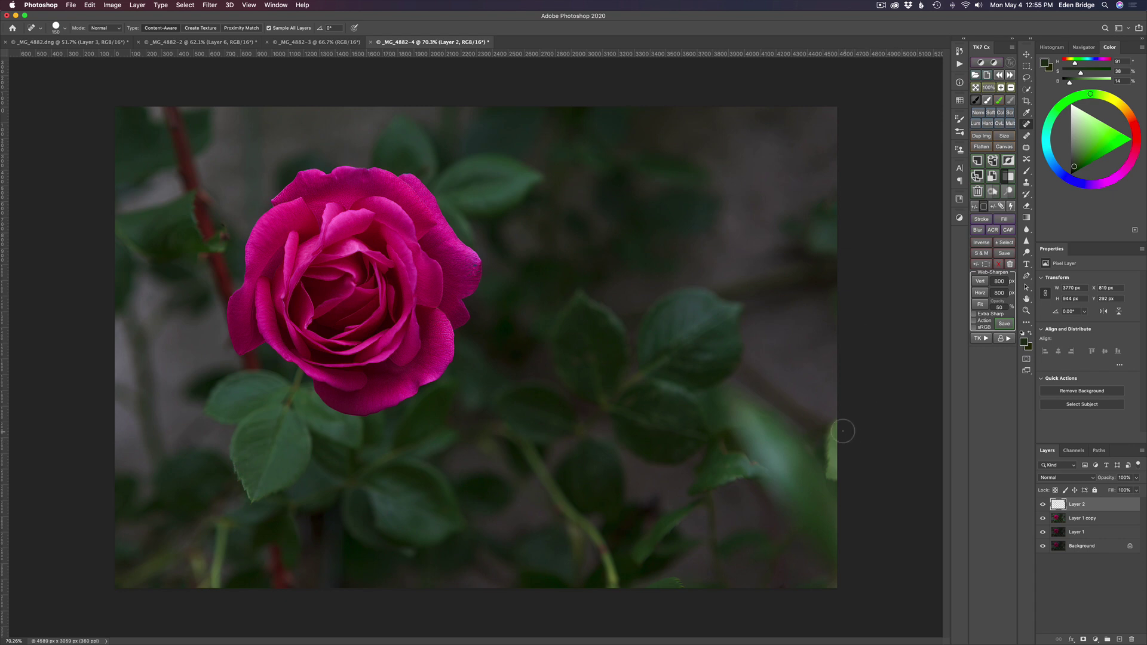
Step: Heal away the pale leaf fragment on the photo's lower right edge and the small one on its bottom edge
mouse_move(835, 421)
mouse_down()
mouse_move(828, 469)
mouse_move(838, 477)
mouse_move(891, 458)
mouse_up()
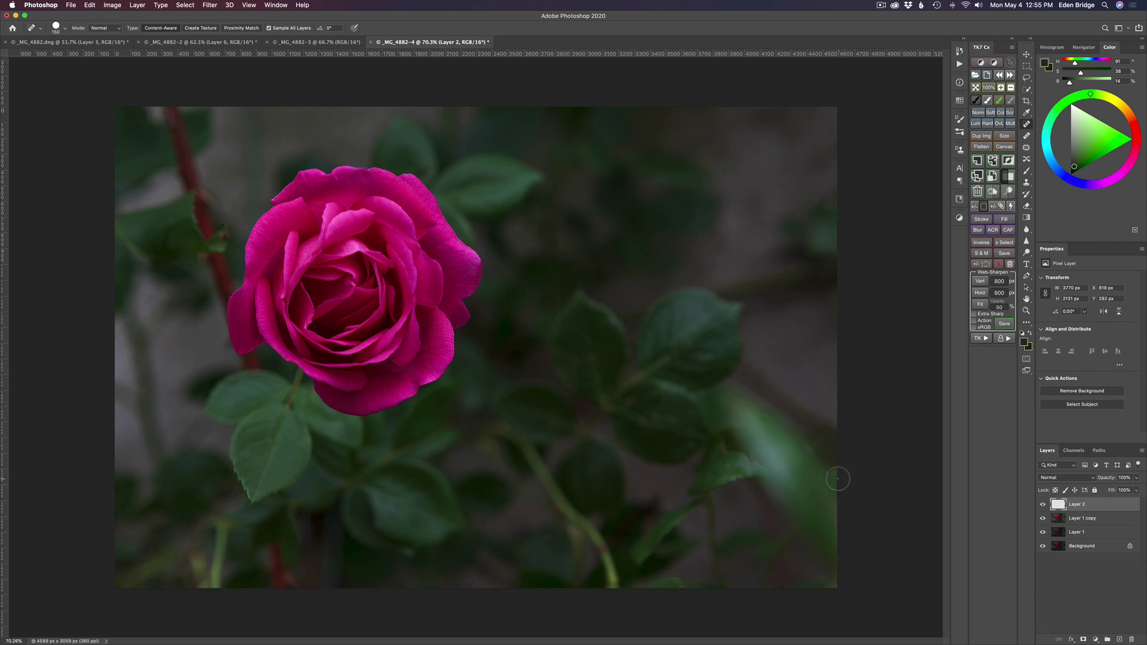
key(super+z)
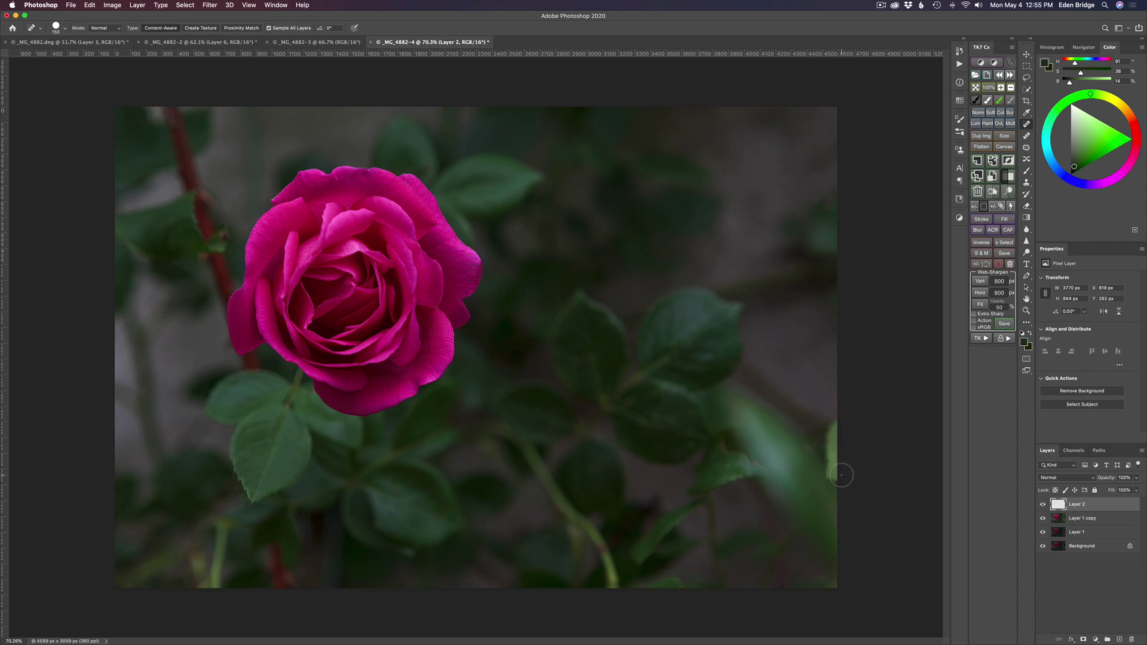
key(bracketleft)
key(bracketleft)
mouse_move(837, 423)
mouse_down()
mouse_move(832, 475)
mouse_move(838, 461)
mouse_up()
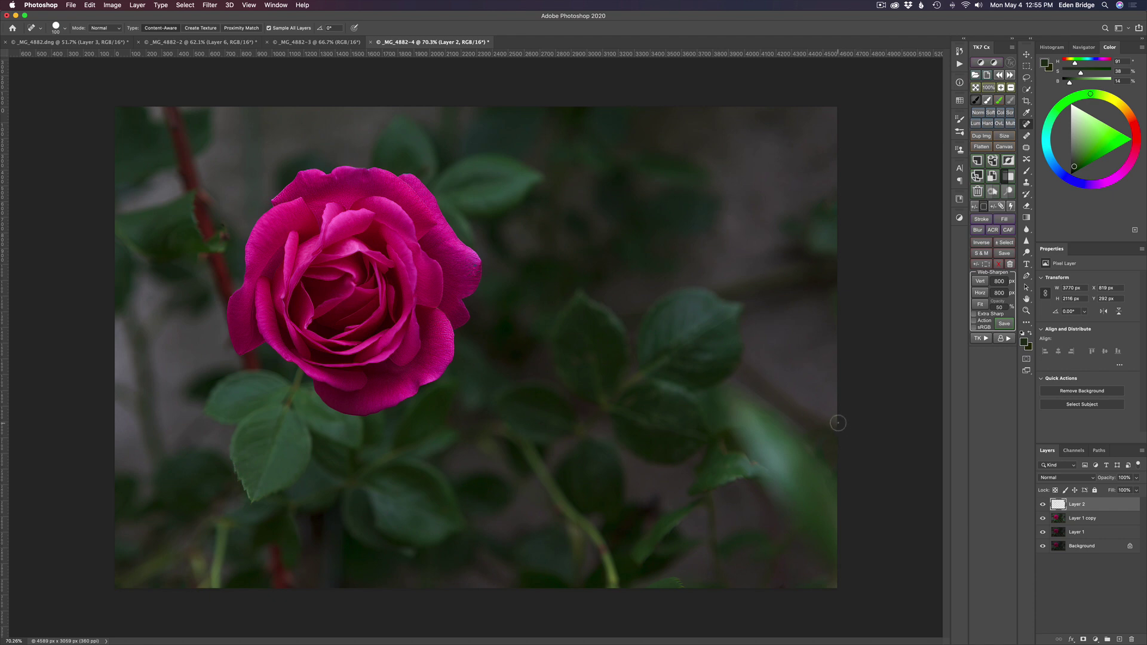
drag(835, 420, 837, 425)
drag(683, 583, 646, 595)
Step: On another new layer, paint sampled green over the bright blurred leaf at the lower right with a 6% flow brush
click(1120, 639)
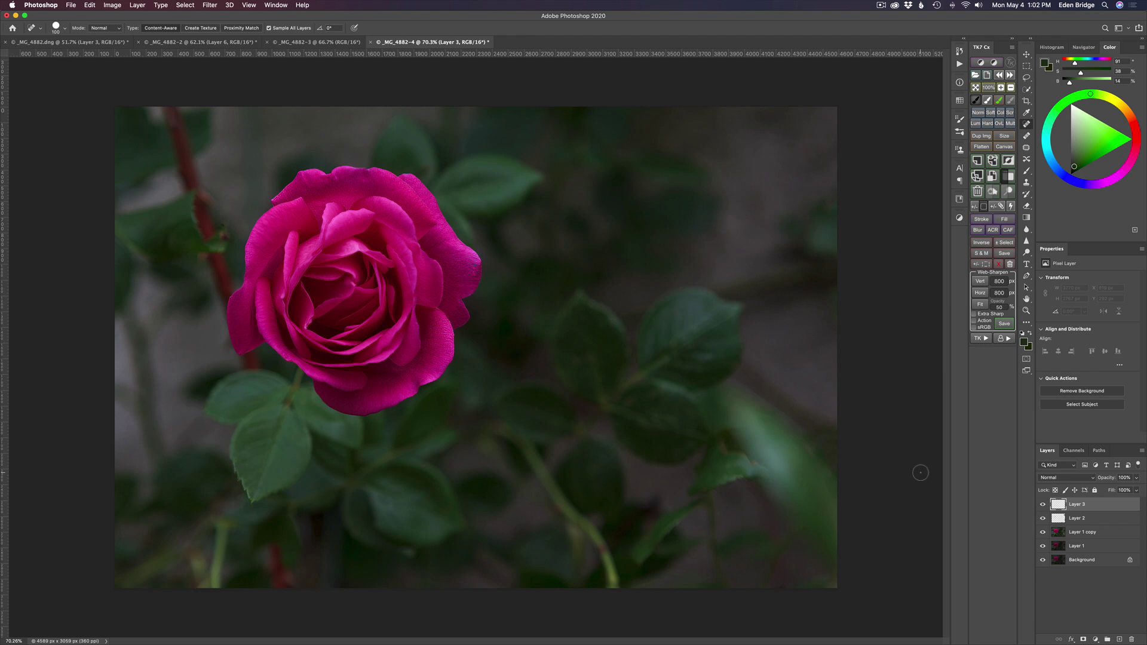
key(b)
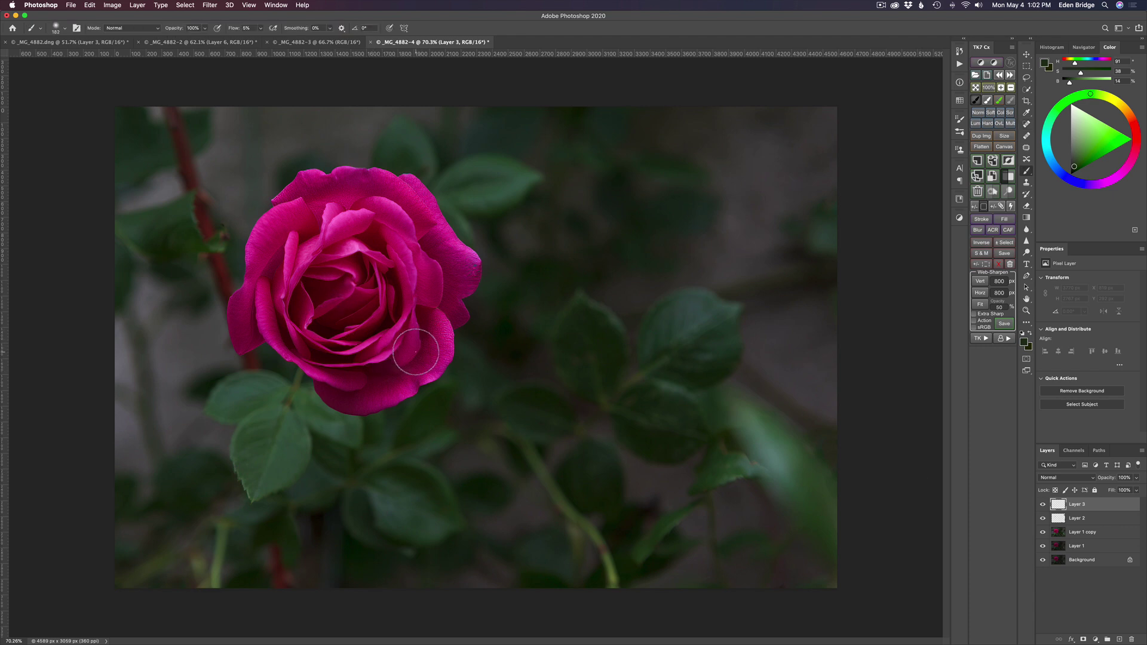
drag(422, 347, 445, 347)
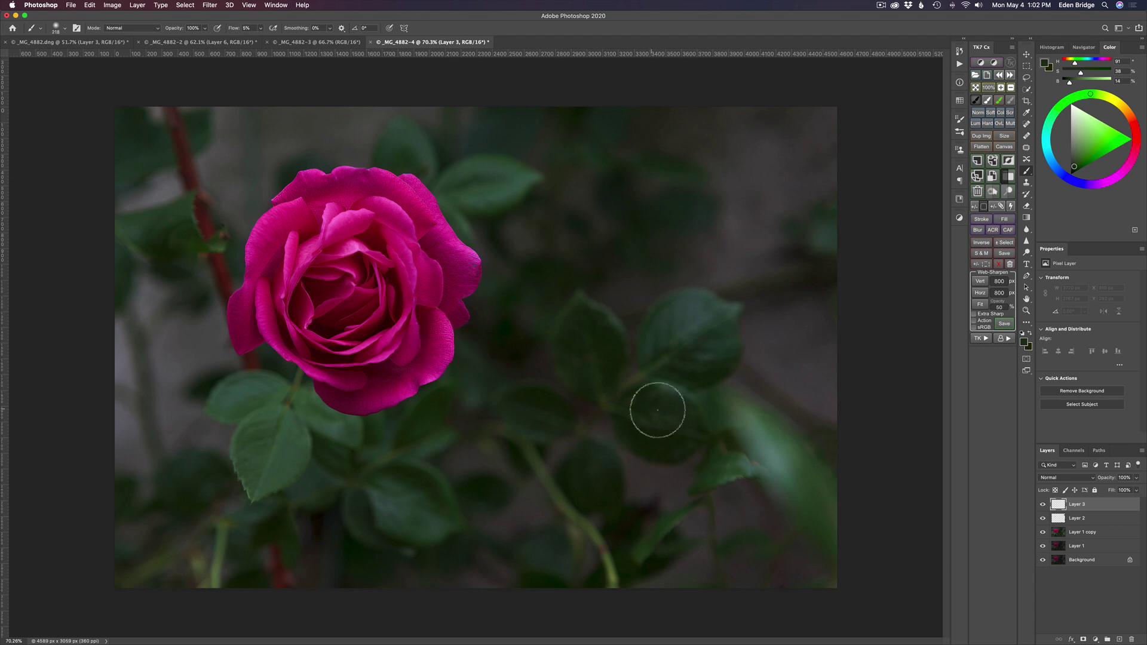
mouse_move(753, 435)
mouse_down()
mouse_move(771, 435)
mouse_move(753, 434)
mouse_up()
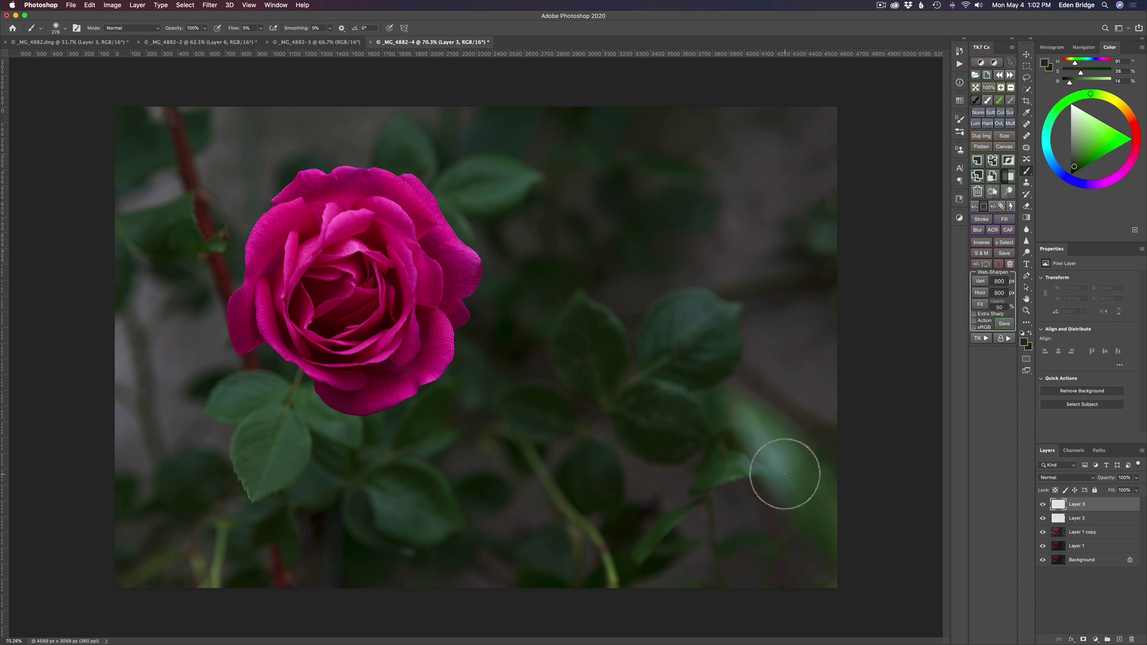
key(alt)
alt+click(810, 476)
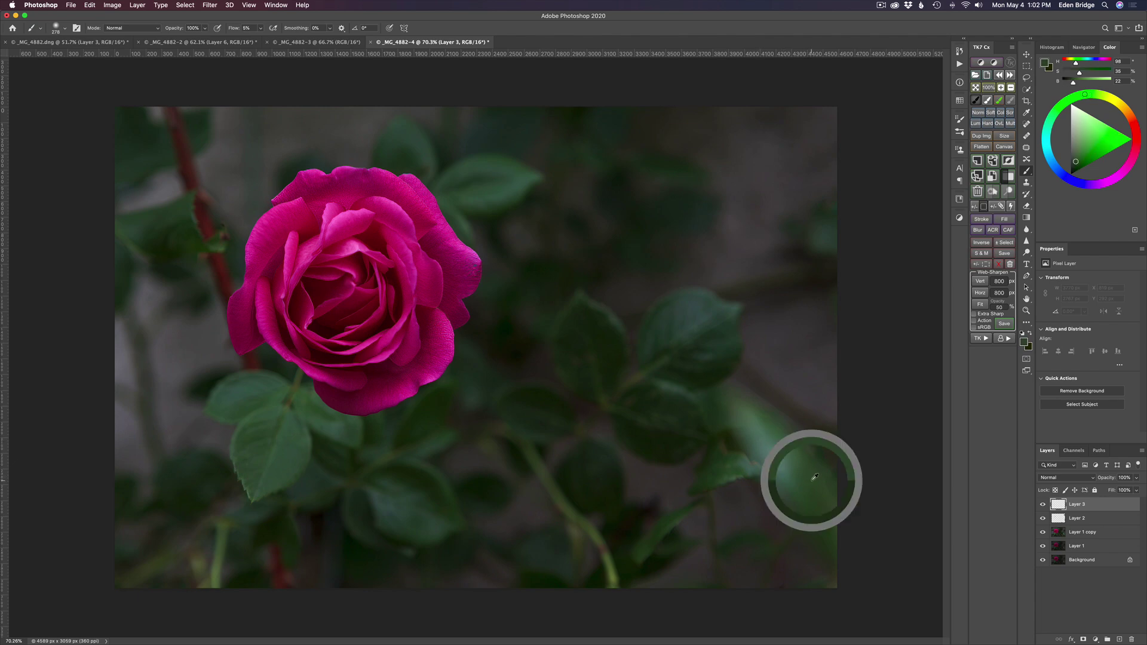
mouse_move(783, 456)
mouse_down()
mouse_move(748, 420)
mouse_move(789, 494)
mouse_move(762, 459)
mouse_move(779, 464)
mouse_move(748, 460)
mouse_move(789, 491)
mouse_move(776, 477)
mouse_move(787, 471)
mouse_move(805, 493)
mouse_move(793, 471)
mouse_move(822, 512)
mouse_up()
Step: Sample darker greens from the blurred leaf and keep painting until its remaining bright areas blend down to the lower right corner
alt+click(814, 500)
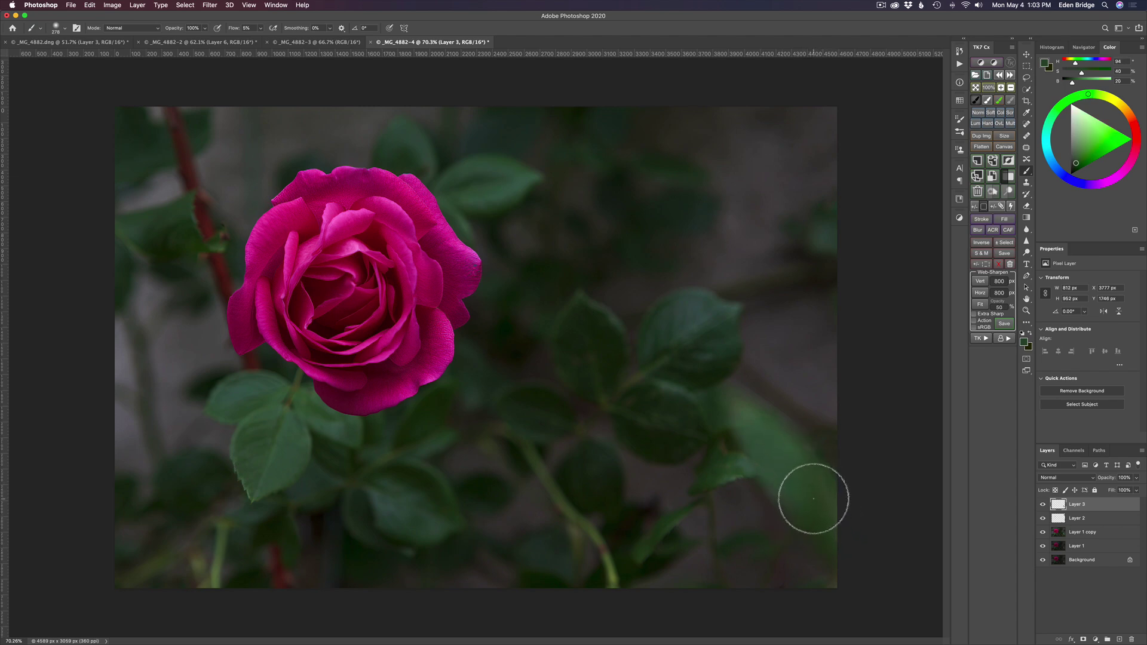
alt+click(823, 529)
drag(816, 491, 797, 489)
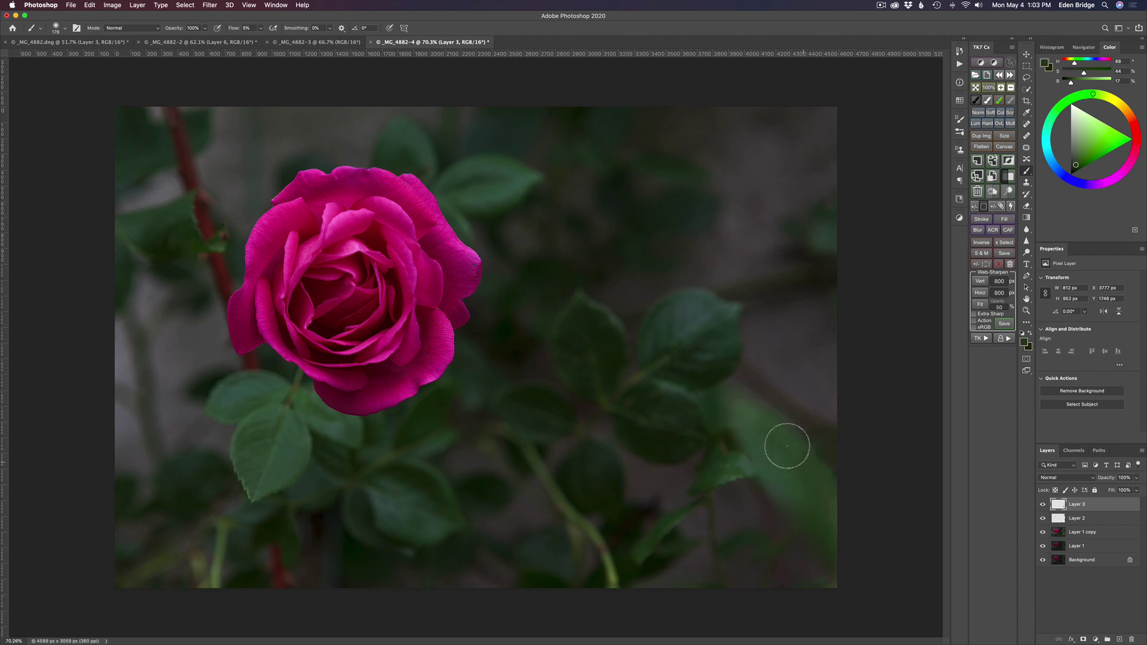
mouse_move(771, 429)
mouse_down()
mouse_move(792, 496)
mouse_move(746, 469)
mouse_up()
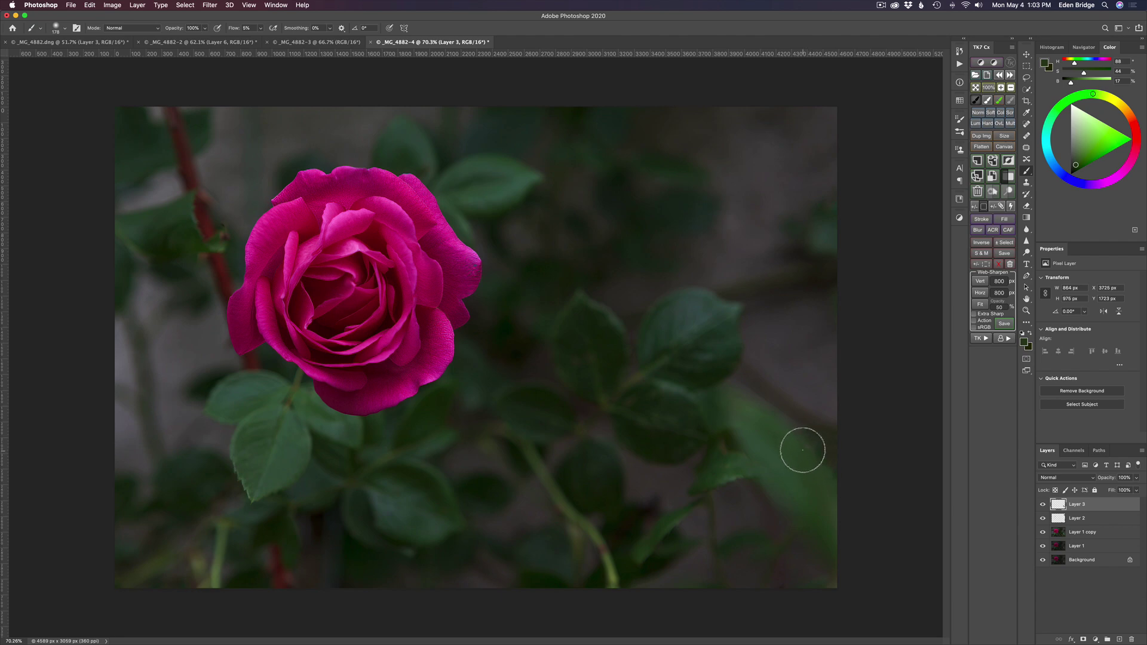
mouse_move(814, 528)
mouse_down()
mouse_move(827, 586)
mouse_move(843, 573)
mouse_move(827, 589)
mouse_move(840, 583)
mouse_up()
Step: Tone down the pale stem at the photo's lower left, and sample a dark green near the bottom edge with a larger brush
mouse_move(243, 531)
mouse_down()
mouse_move(222, 532)
mouse_move(216, 592)
mouse_move(219, 529)
mouse_move(213, 593)
mouse_move(221, 548)
mouse_move(220, 559)
mouse_move(190, 562)
mouse_move(201, 577)
mouse_move(185, 560)
mouse_move(201, 588)
mouse_move(205, 575)
mouse_move(215, 589)
mouse_up()
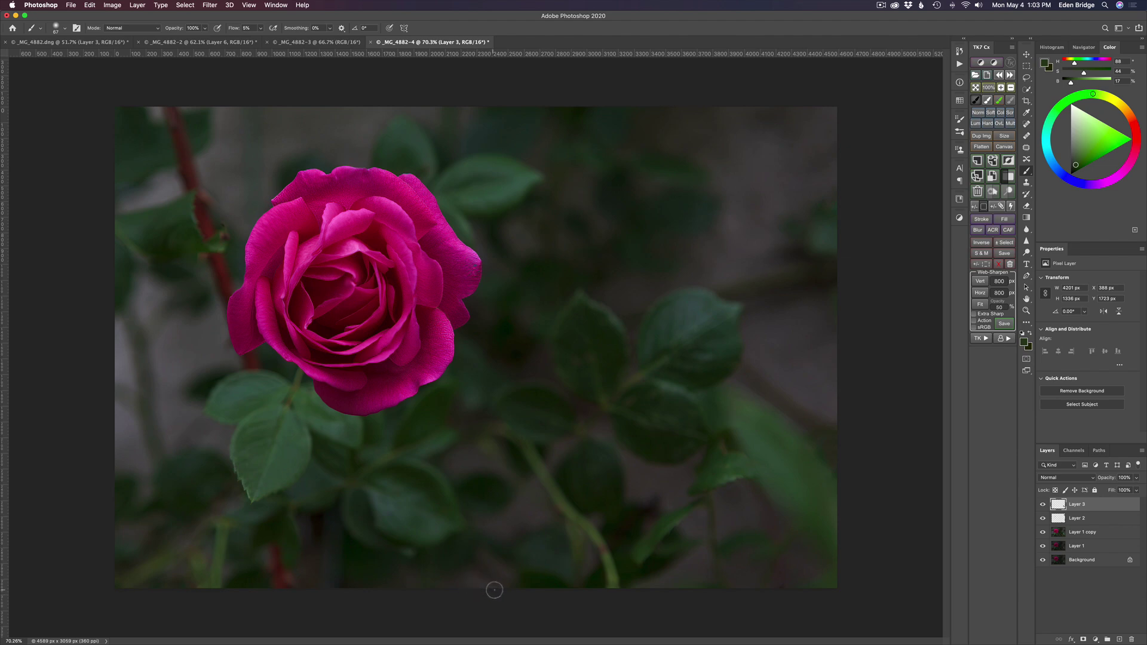
alt+click(468, 561)
ctrl+alt+drag(476, 578, 475, 581)
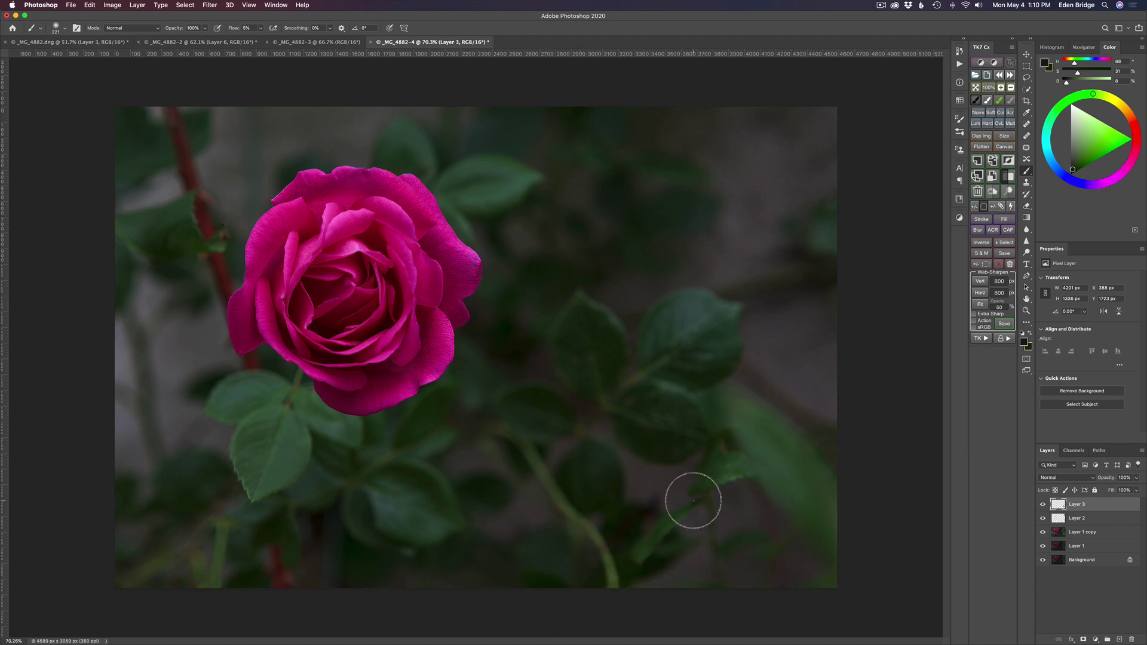
Step: Merge Layer 3, Layer 2 and Layer 1 copy into one layer
shift+click(1109, 536)
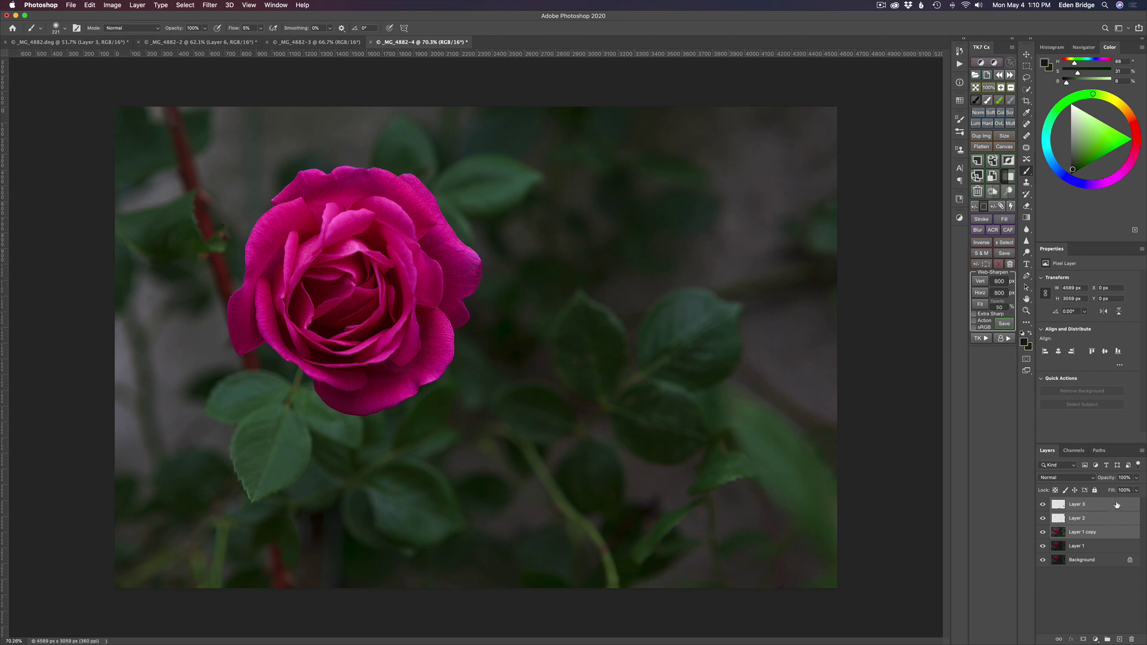
right_click(1116, 505)
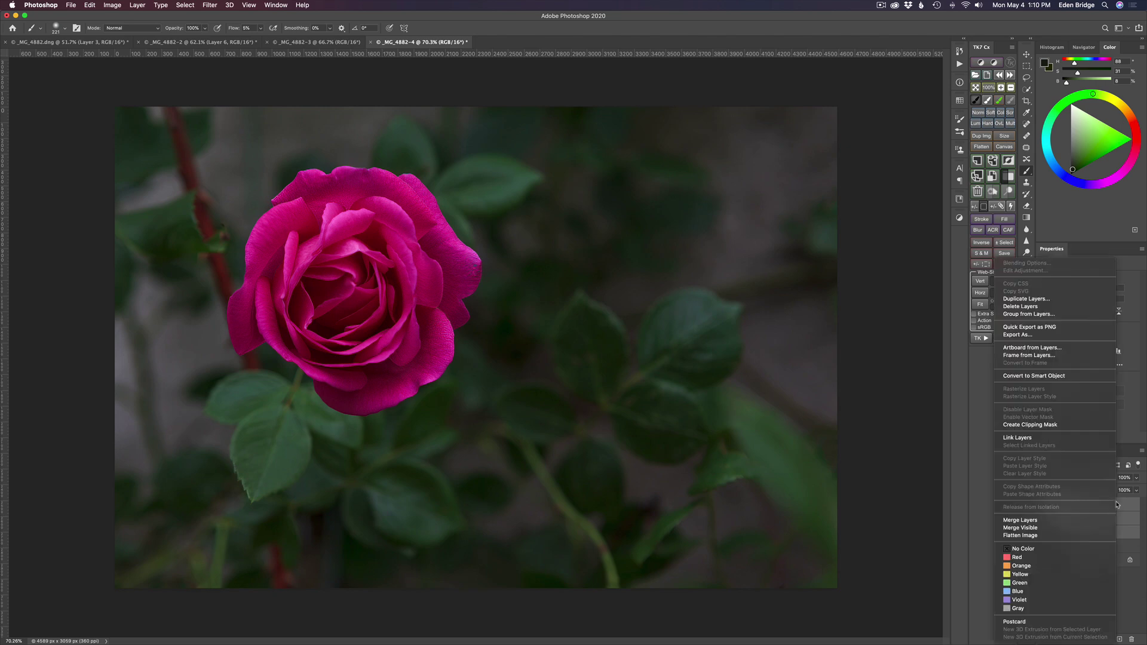
click(1066, 524)
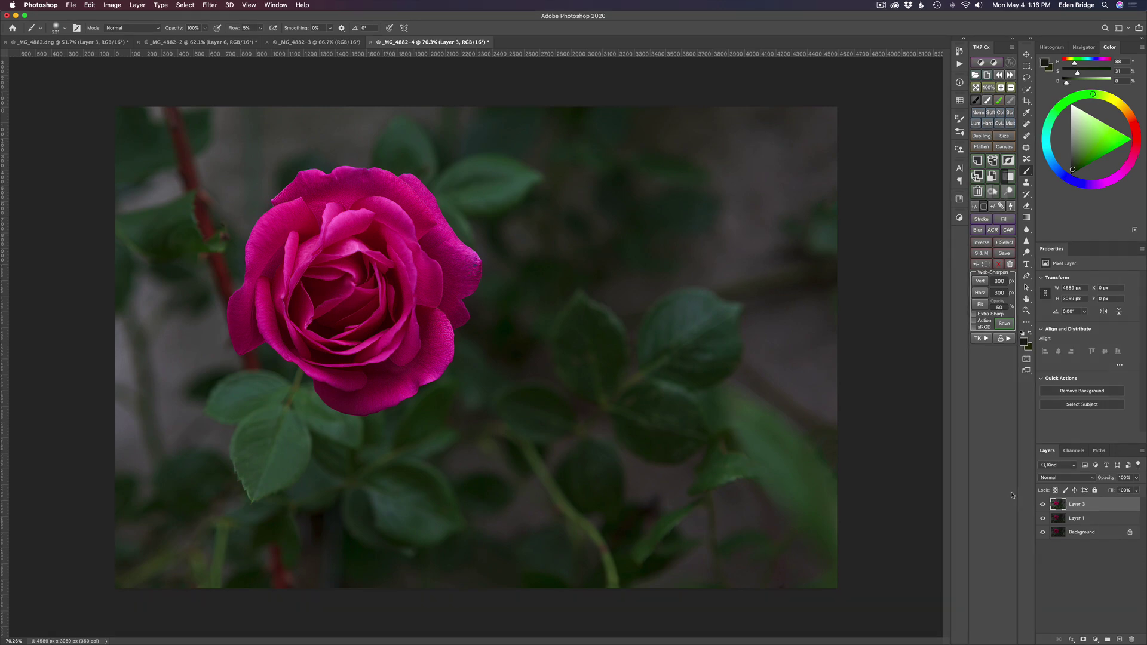
Step: Duplicate the merged layer and open the copy in Topaz Studio 2
key(super+j)
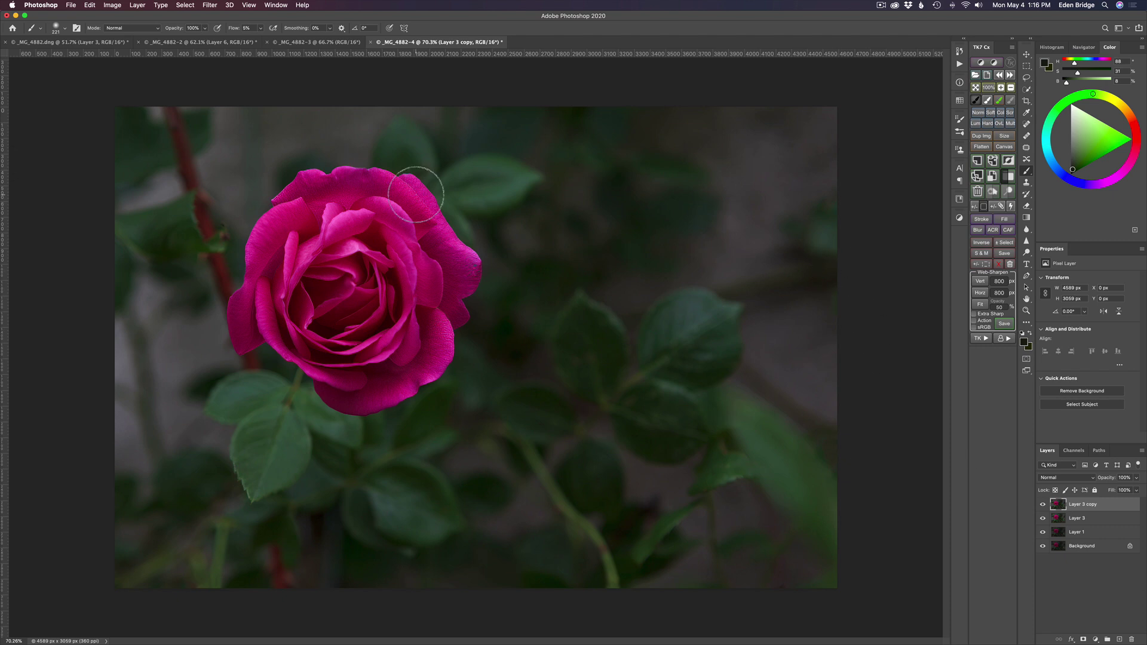
click(209, 6)
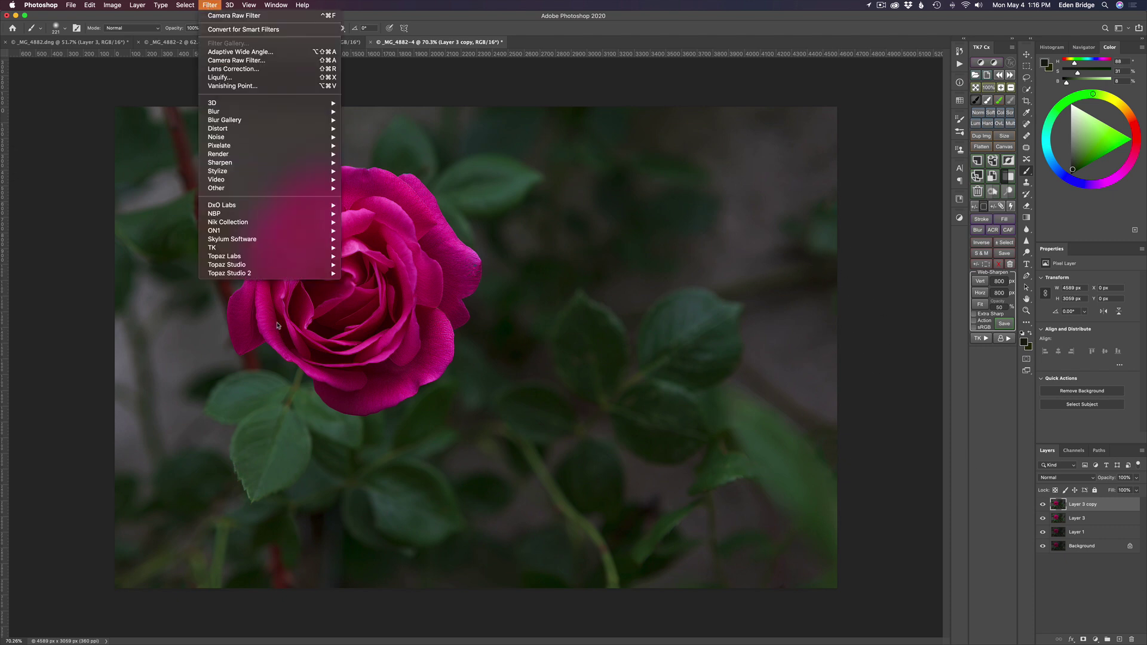
mouse_move(278, 273)
click(381, 274)
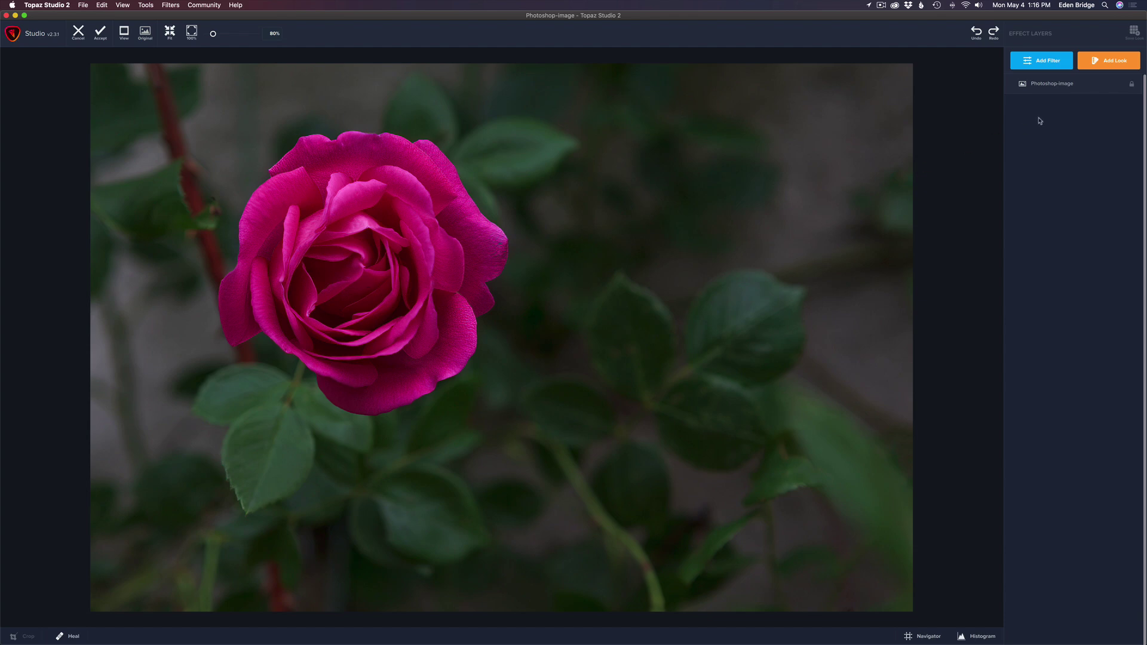
Step: Add a Precision Detail filter with Overall Small Detail 0.24, Overall Medium Detail 0.11 and Overall Large Detail 0.02
click(1051, 61)
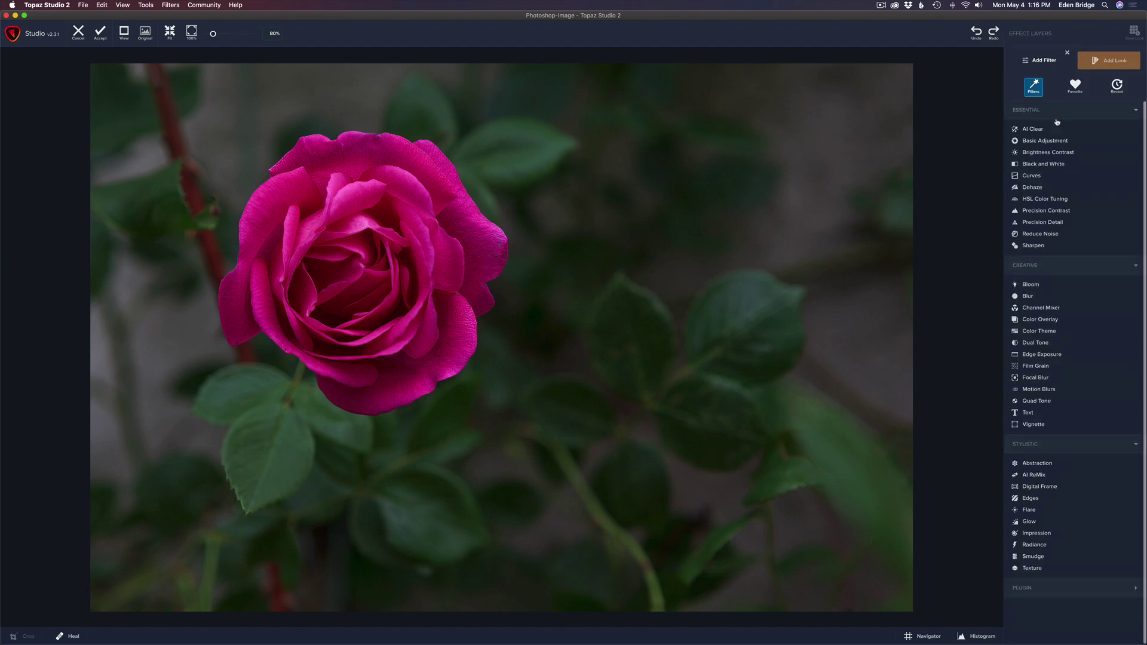
click(1044, 224)
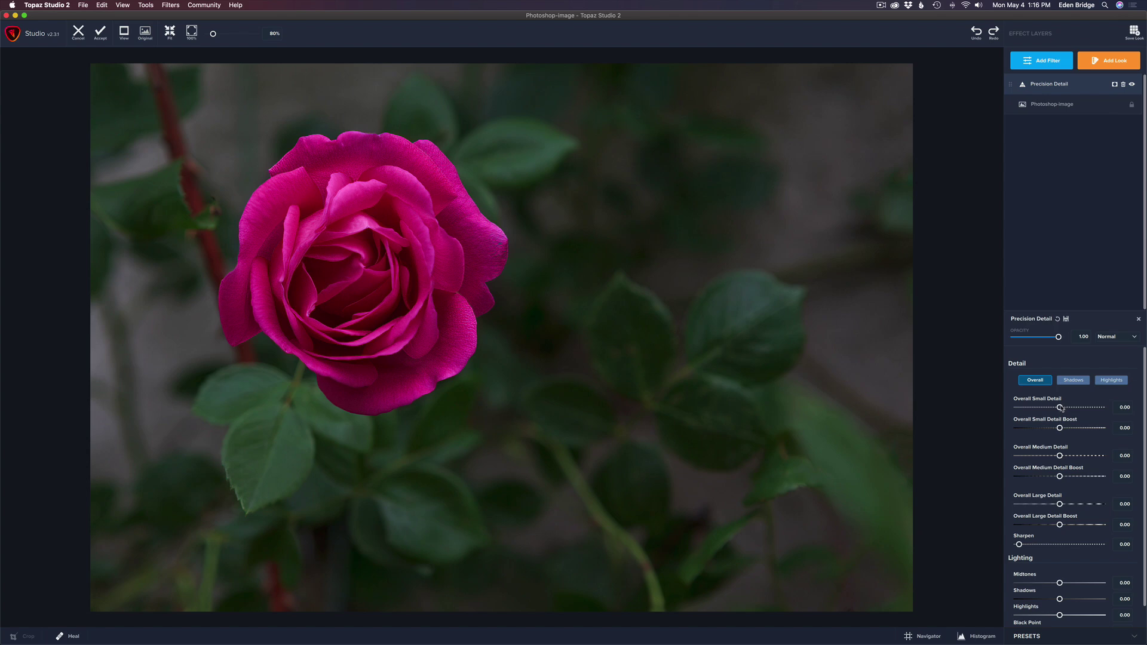
mouse_move(1061, 409)
mouse_down()
mouse_move(1087, 410)
mouse_move(1069, 410)
mouse_up()
drag(1060, 457, 1066, 458)
drag(1065, 457, 1065, 457)
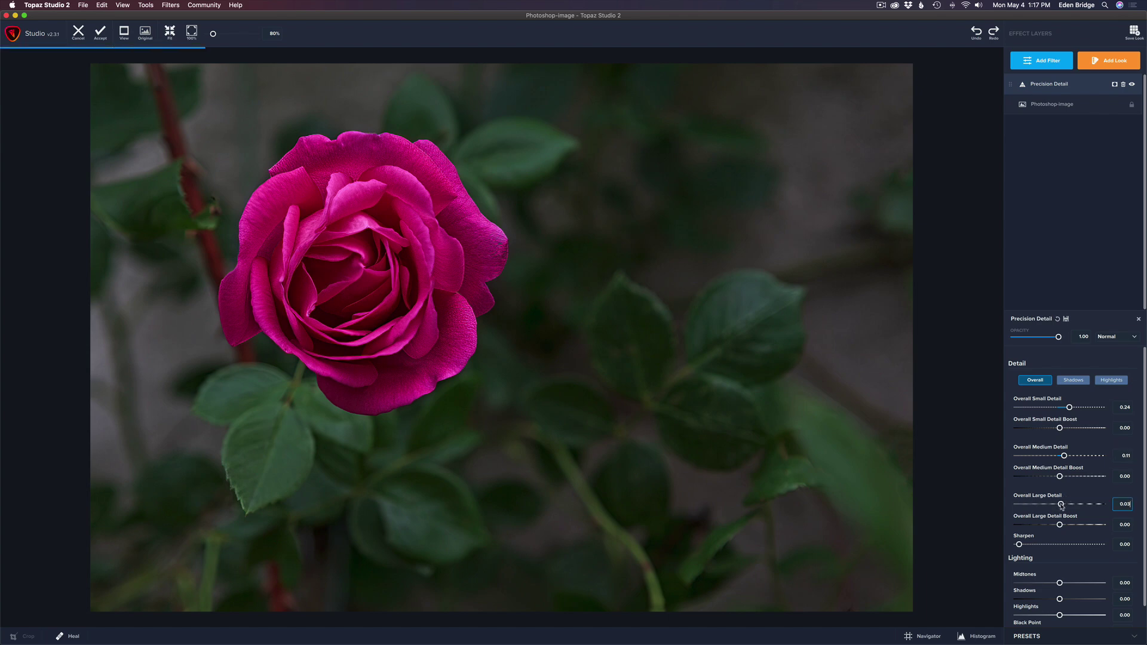
drag(1060, 506, 1062, 506)
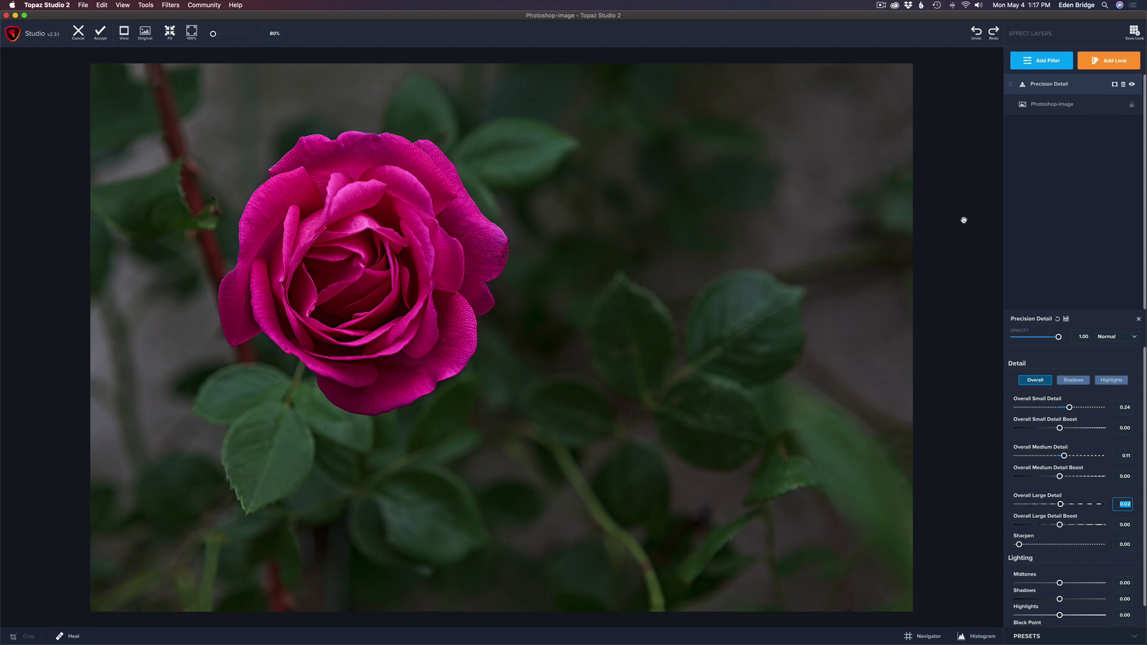
Step: Compare the rose repeatedly with and without the Precision Detail adjustments
key(backslash)
key(backslash)
key(backslash)
key(backslash)
key(backslash)
key(backslash)
key(backslash)
key(backslash)
key(backslash)
key(backslash)
key(backslash)
key(backslash)
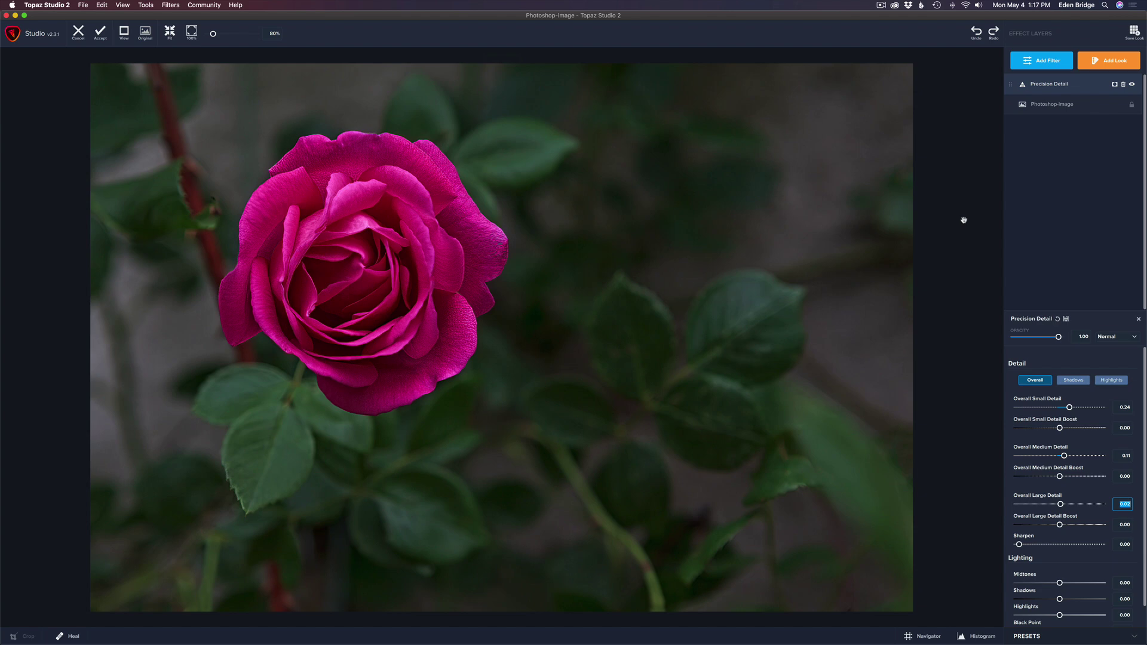
Step: Add a mask to the Precision Detail filter and clear it to black
click(1115, 85)
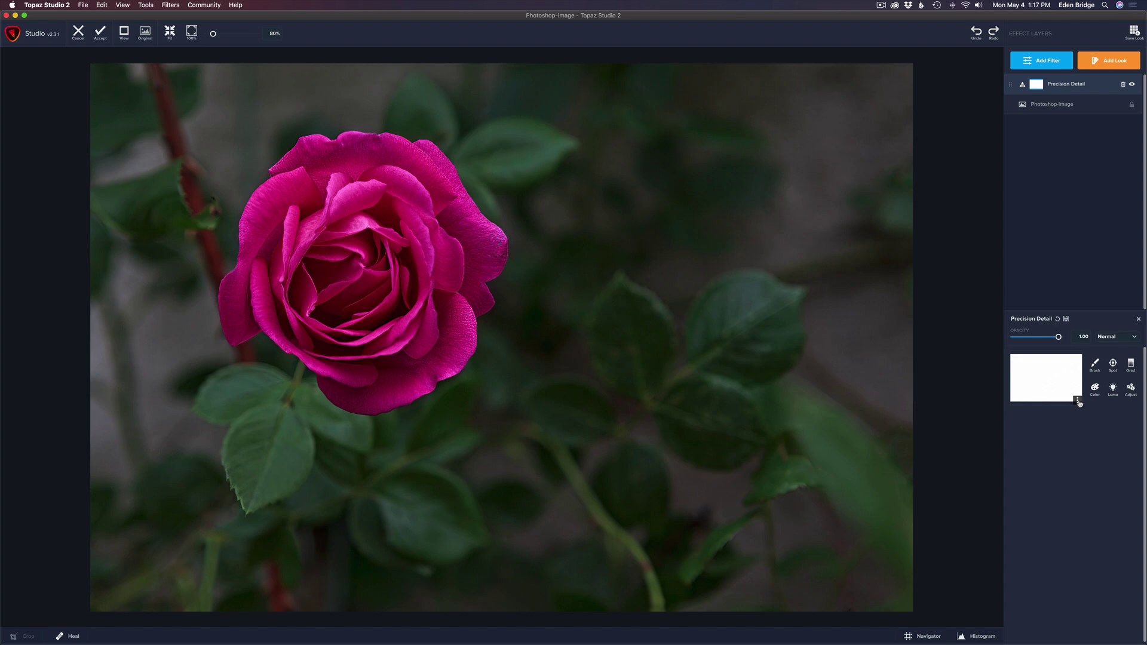
click(1079, 403)
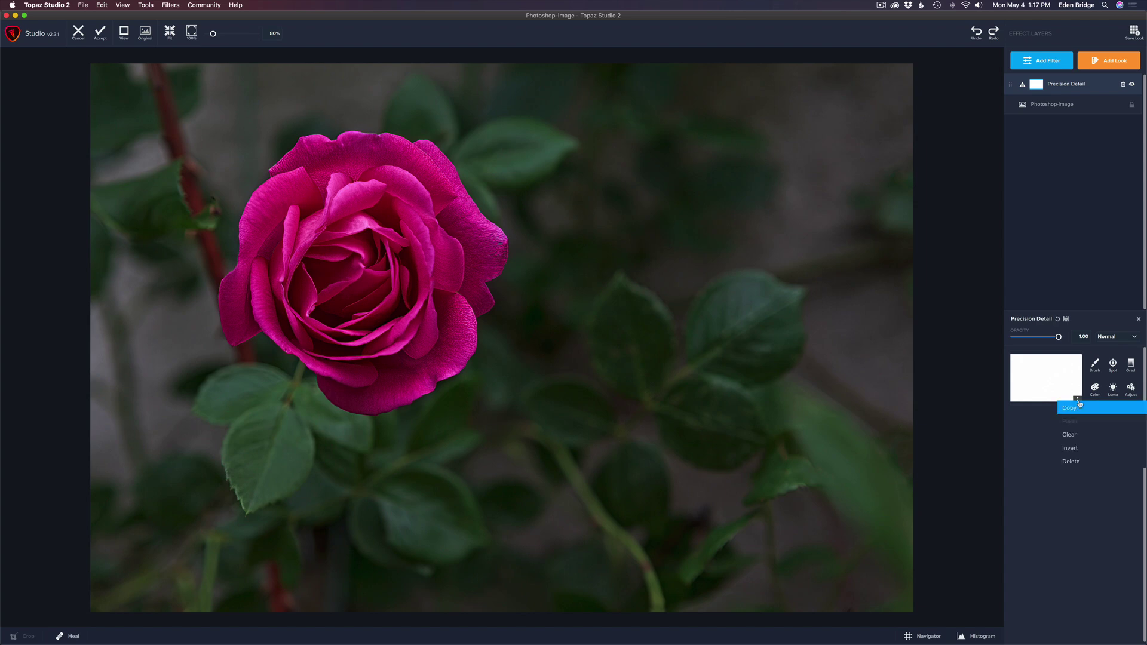
click(1080, 439)
Step: Paint the whole rose into the mask with a white edge-aware brush at transparency 1.00 and a radius of about 0.25
click(1097, 366)
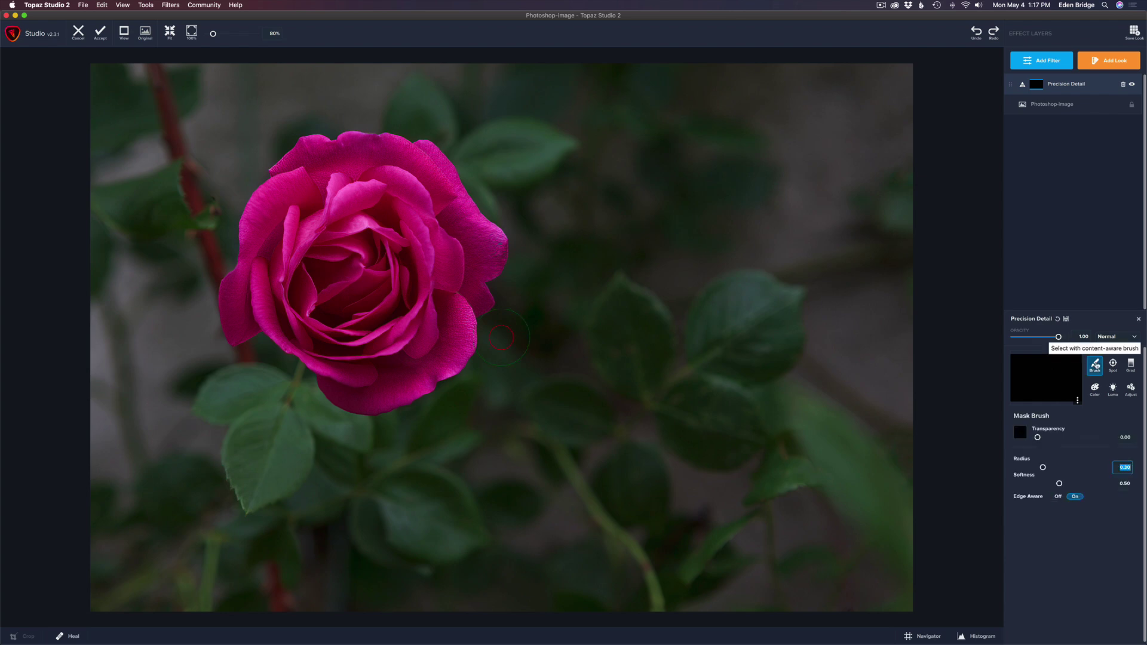
click(1020, 432)
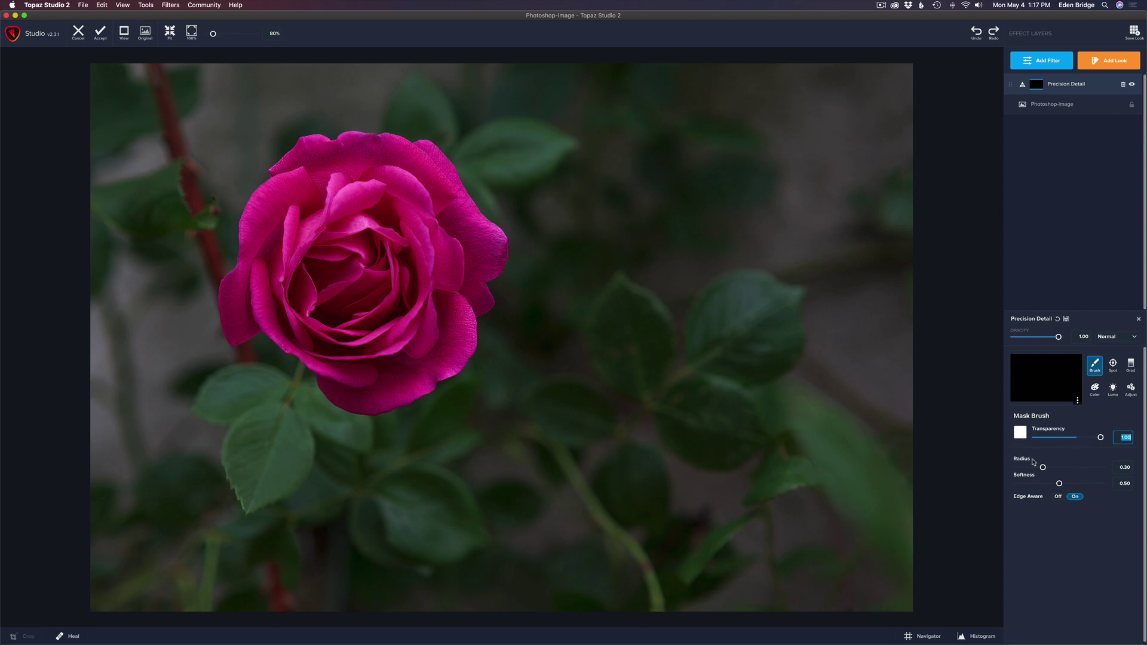
drag(1042, 468, 1039, 468)
mouse_move(326, 155)
mouse_down()
mouse_move(309, 151)
mouse_move(264, 190)
mouse_move(258, 262)
mouse_move(236, 292)
mouse_move(233, 326)
mouse_move(262, 314)
mouse_move(361, 394)
mouse_move(445, 349)
mouse_move(457, 310)
mouse_move(476, 299)
mouse_move(489, 251)
mouse_move(464, 219)
mouse_up()
mouse_move(441, 185)
mouse_down()
mouse_move(425, 165)
mouse_move(378, 157)
mouse_move(321, 164)
mouse_move(283, 223)
mouse_move(294, 287)
mouse_move(377, 339)
mouse_move(415, 333)
mouse_move(356, 361)
mouse_move(316, 334)
mouse_move(287, 270)
mouse_move(325, 215)
mouse_move(364, 189)
mouse_move(329, 186)
mouse_move(367, 184)
mouse_move(431, 211)
mouse_move(441, 259)
mouse_move(389, 332)
mouse_move(334, 329)
mouse_move(345, 248)
mouse_move(420, 247)
mouse_move(387, 228)
mouse_move(361, 273)
mouse_up()
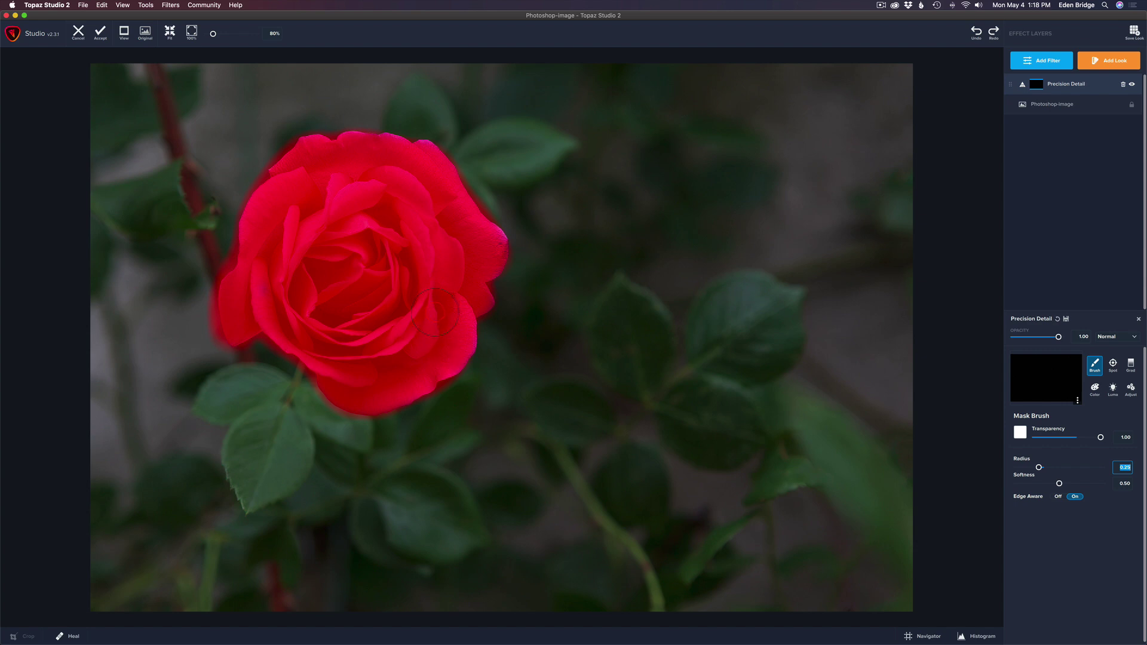
Step: Finish painting the rose into the Precision Detail mask and lower the filter's opacity to about 0.9
drag(435, 312, 388, 366)
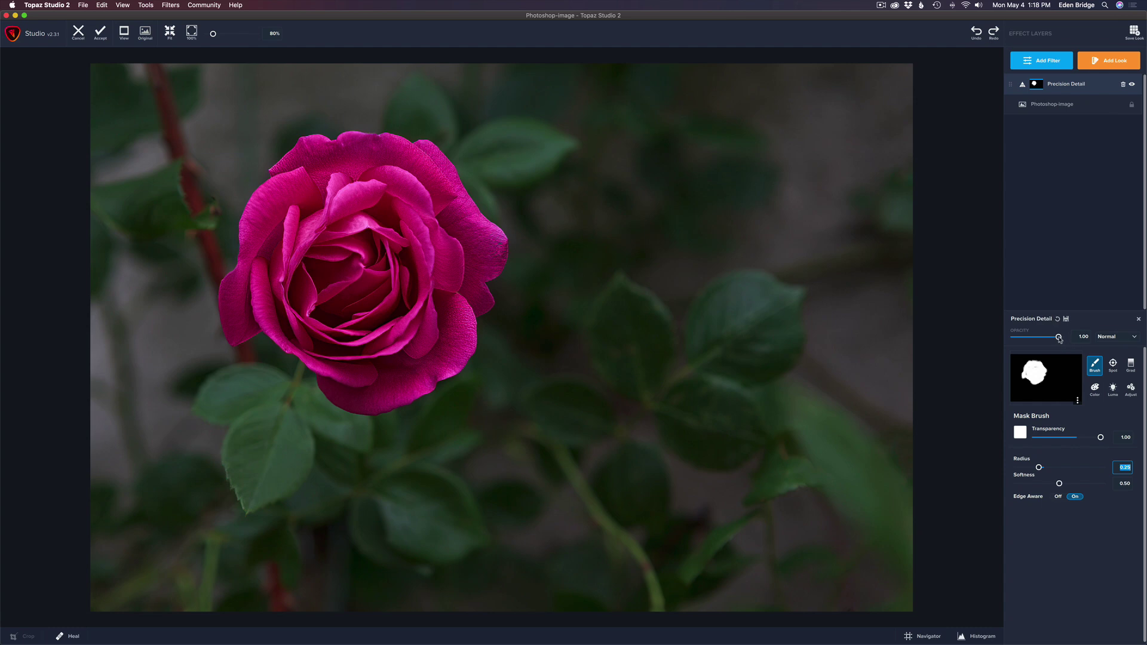
drag(1059, 338, 1055, 339)
Step: Compare the masked Precision Detail result repeatedly with the original photo
key(backslash)
key(backslash)
key(backslash)
key(backslash)
key(backslash)
key(backslash)
key(backslash)
key(backslash)
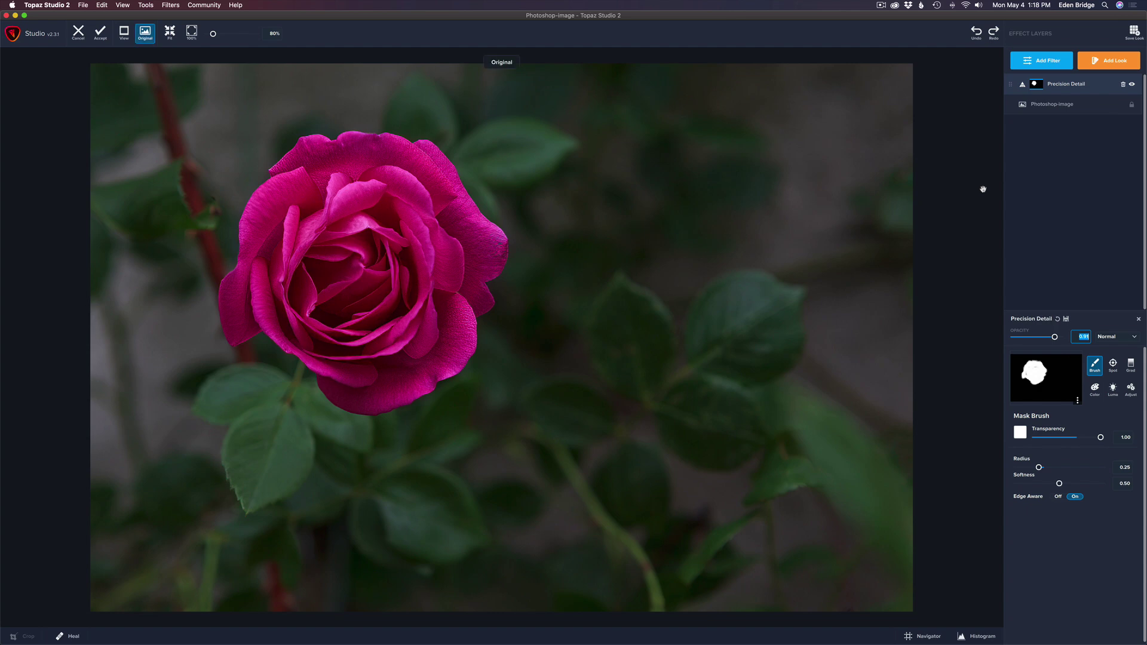
key(backslash)
key(backslash)
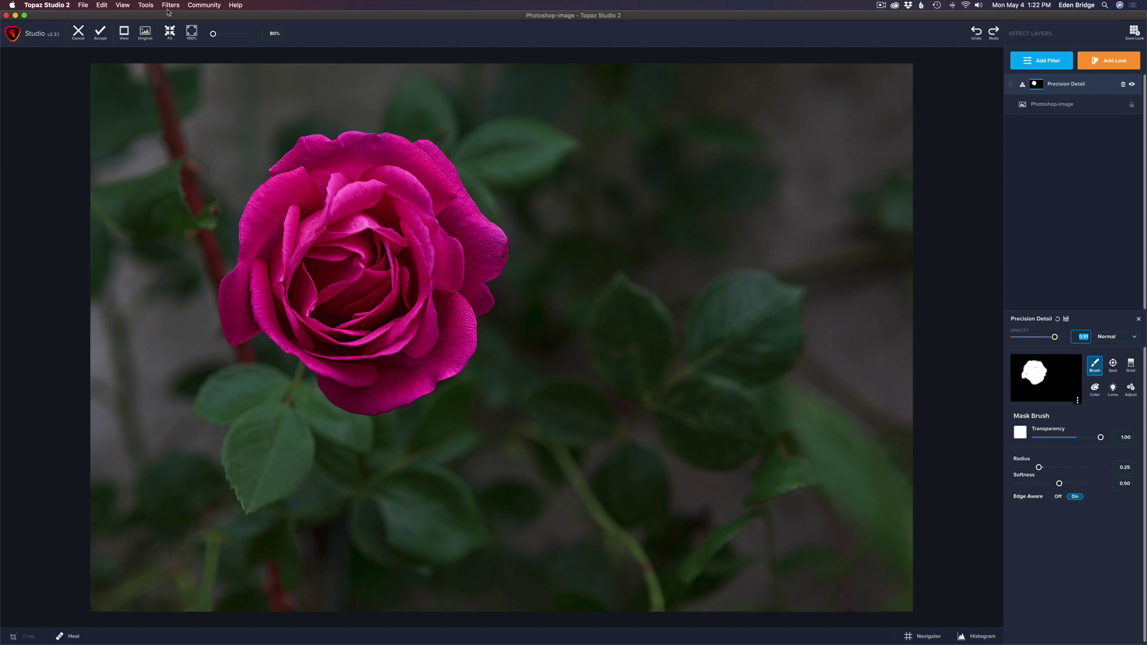
Step: Open the image in the Mask AI plugin and outline the rose's edge with the Compute brush at size 114
click(171, 7)
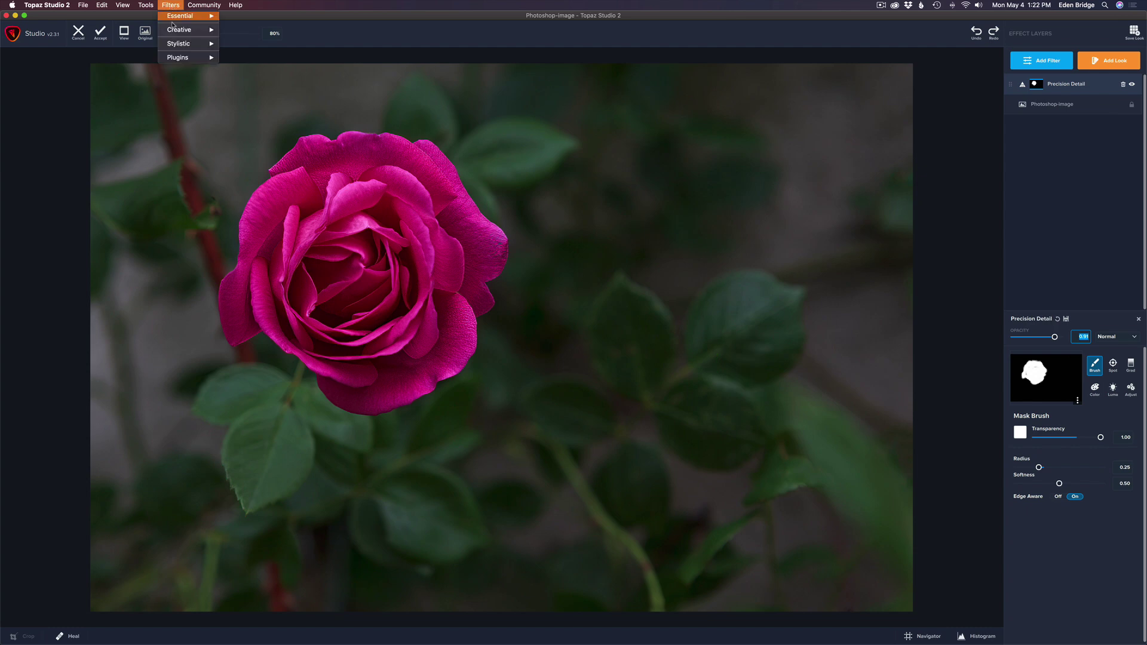
mouse_move(182, 58)
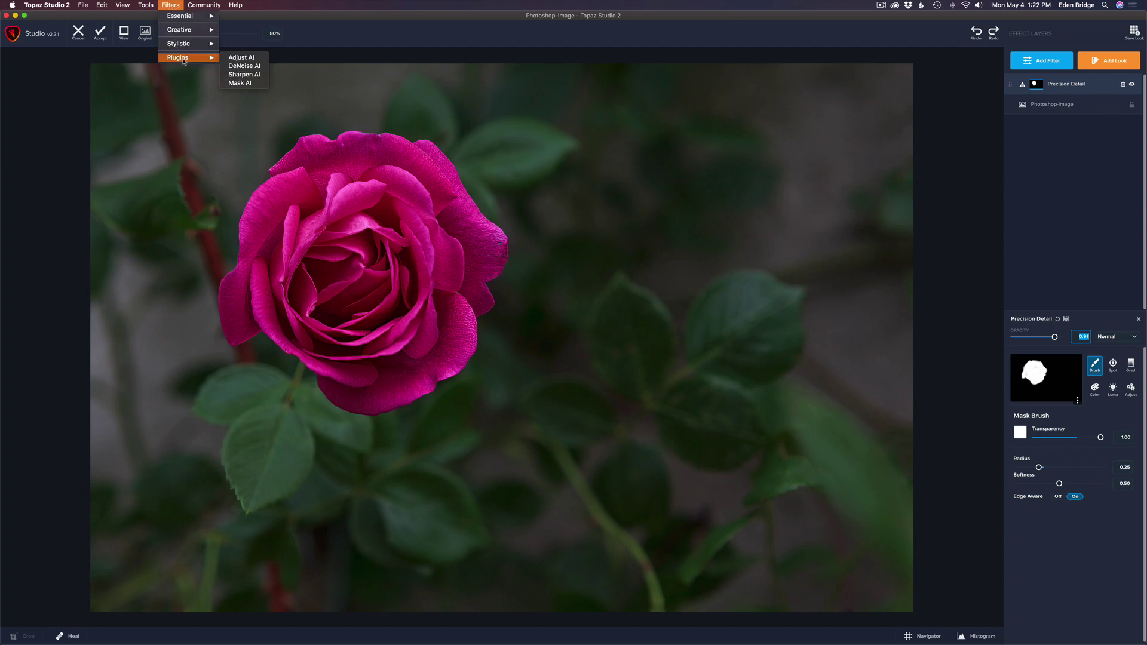
click(242, 84)
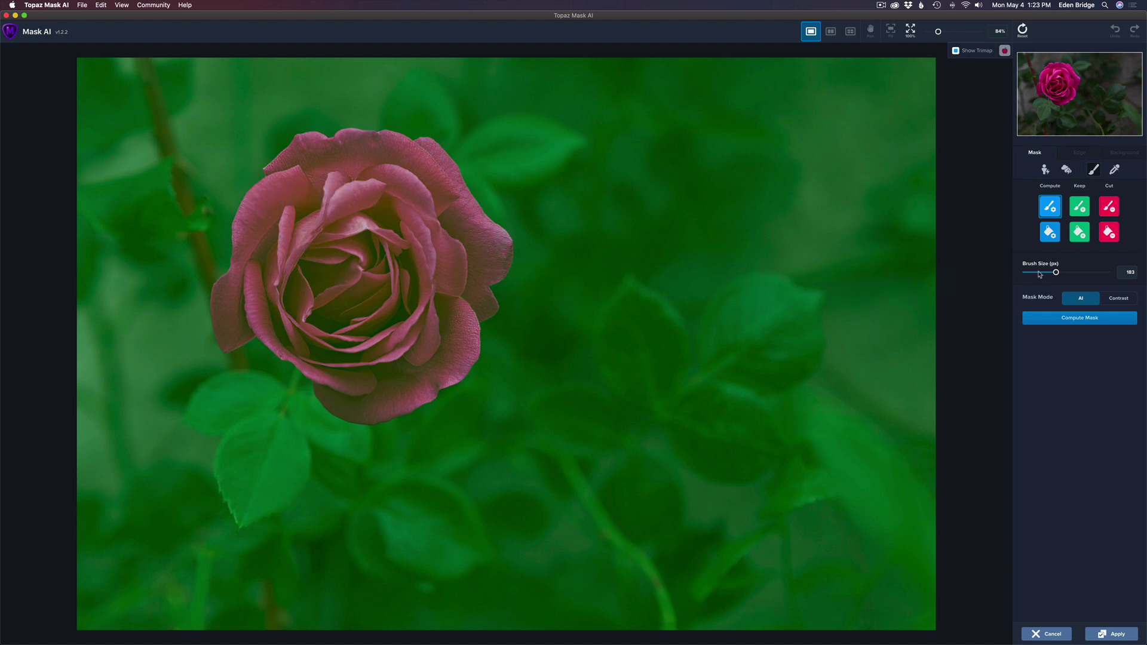
drag(1056, 273, 1044, 273)
mouse_move(295, 141)
mouse_down()
mouse_move(239, 217)
mouse_move(214, 297)
mouse_move(218, 340)
mouse_move(267, 343)
mouse_move(331, 410)
mouse_move(366, 417)
mouse_move(418, 403)
mouse_move(464, 367)
mouse_move(471, 322)
mouse_move(496, 299)
mouse_move(496, 228)
mouse_move(435, 143)
mouse_move(348, 130)
mouse_move(289, 151)
mouse_up()
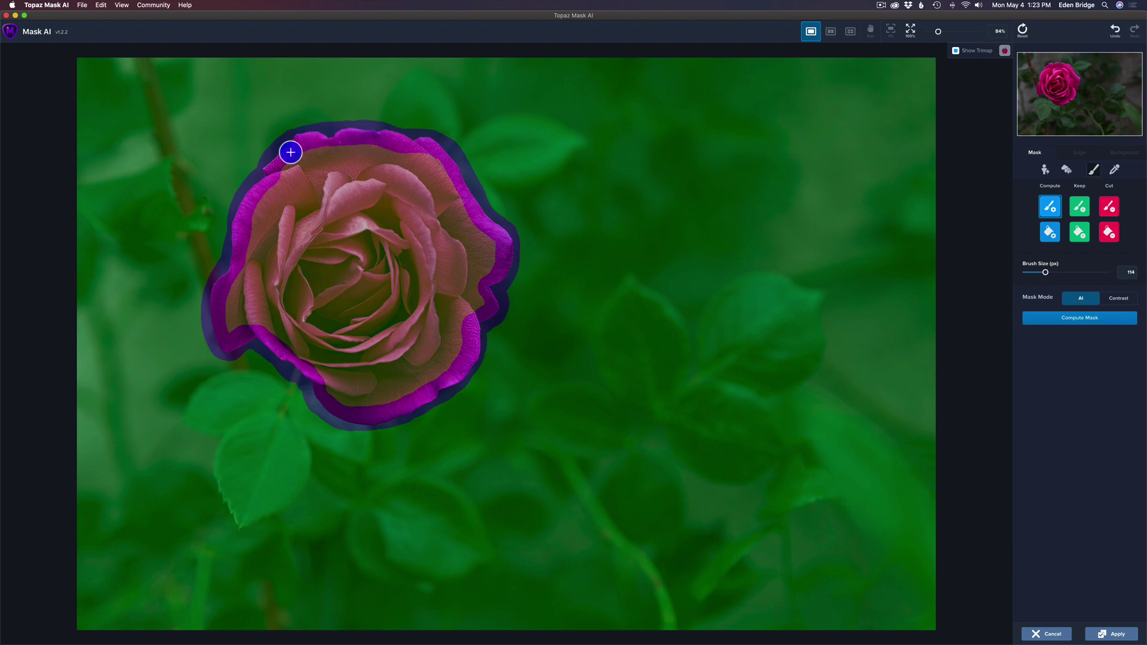
Step: Fill the area around the rose as Cut and compute the mask in Contrast mode
click(1109, 232)
click(658, 223)
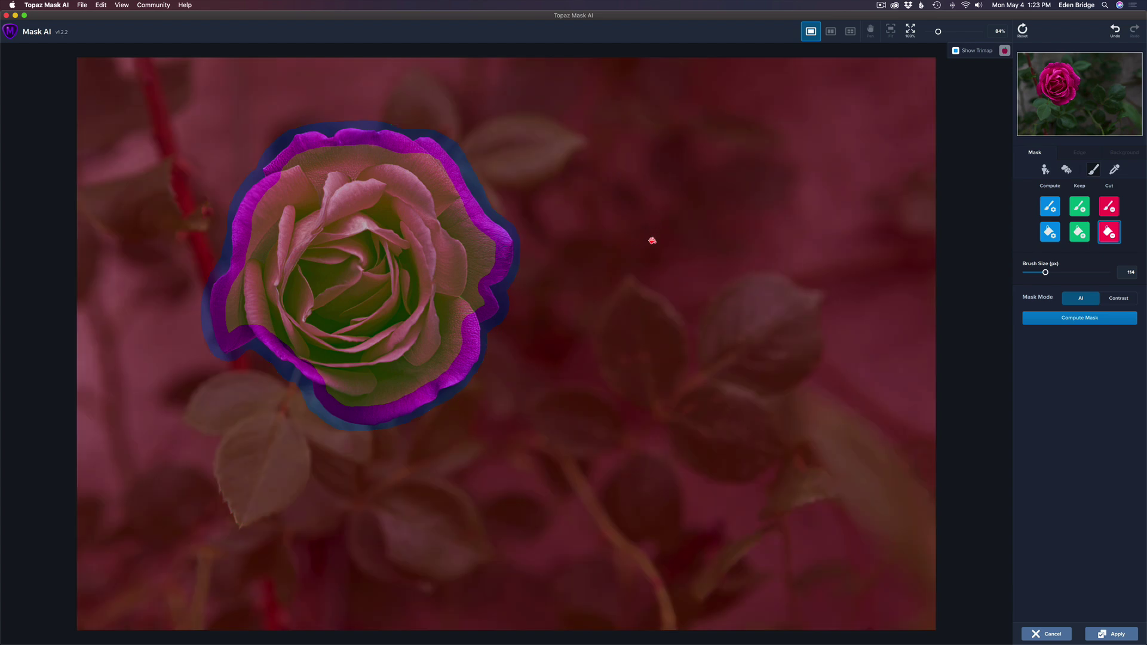
click(1122, 300)
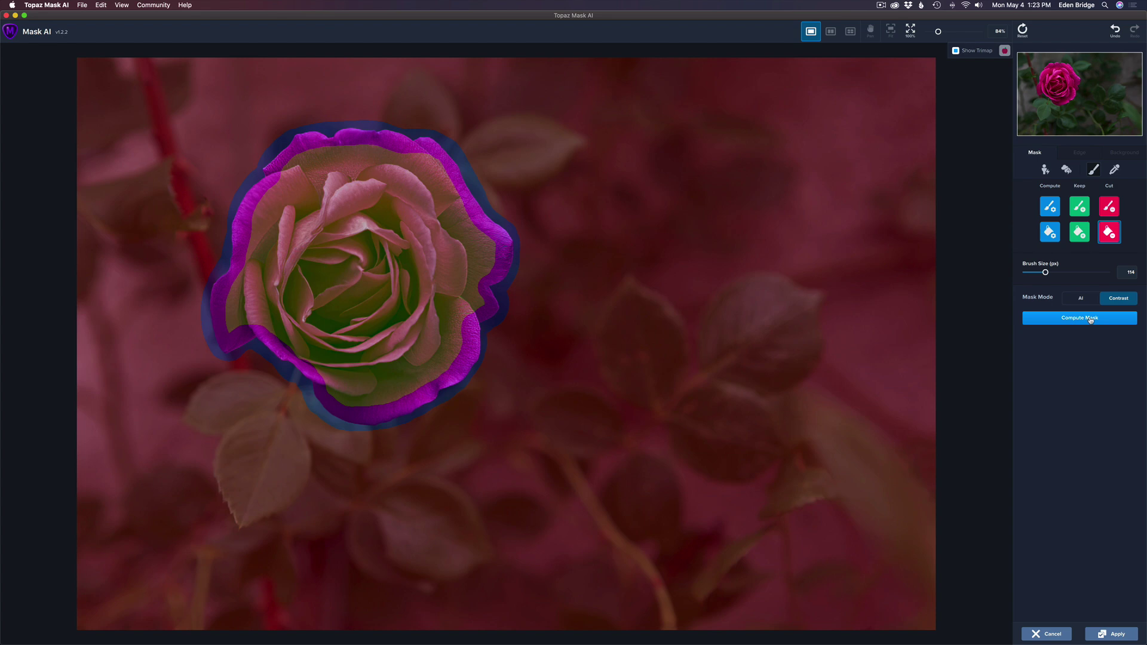
click(1085, 318)
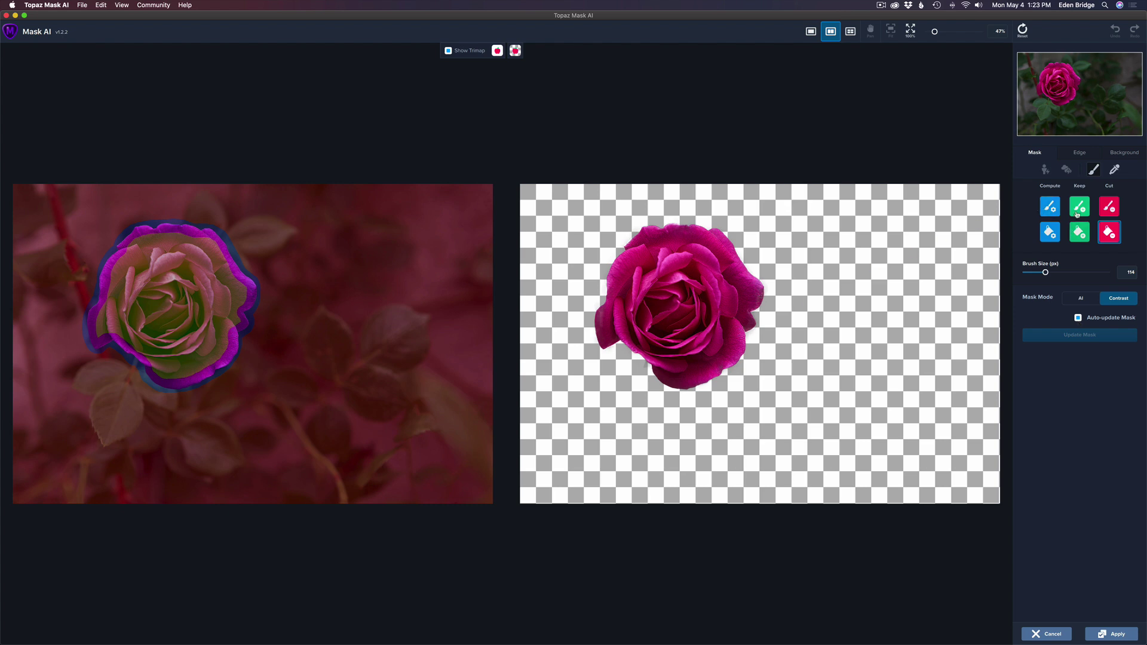
Step: Blur the background at strength 13 with the trimap hidden, and set the background exposure to -0.07
click(1126, 154)
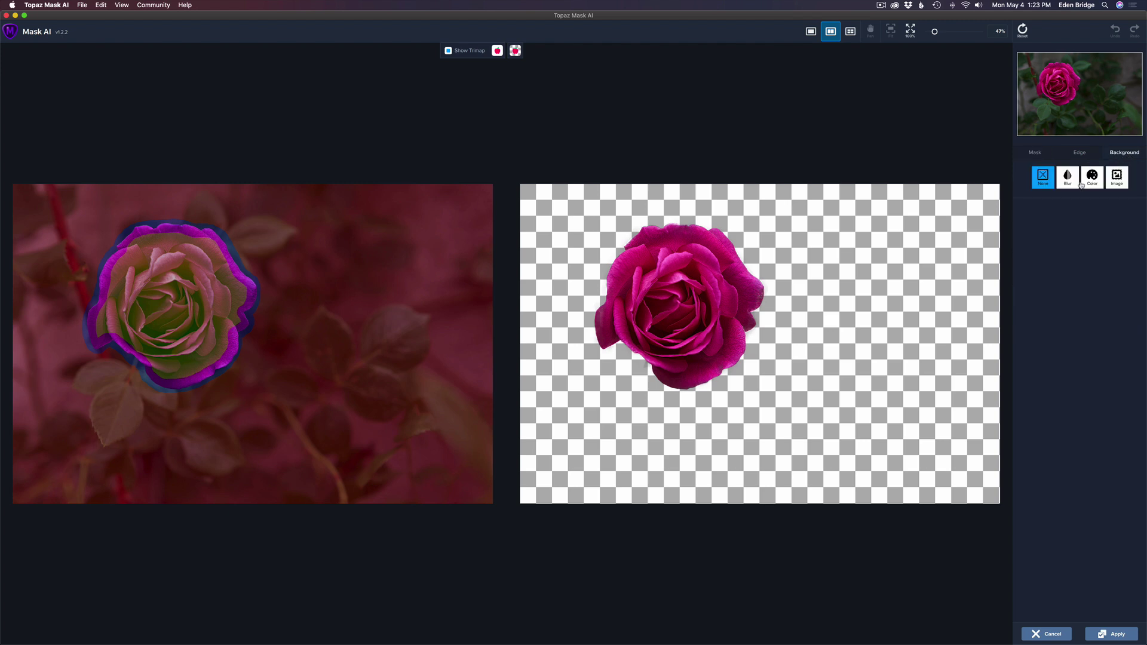
click(1061, 186)
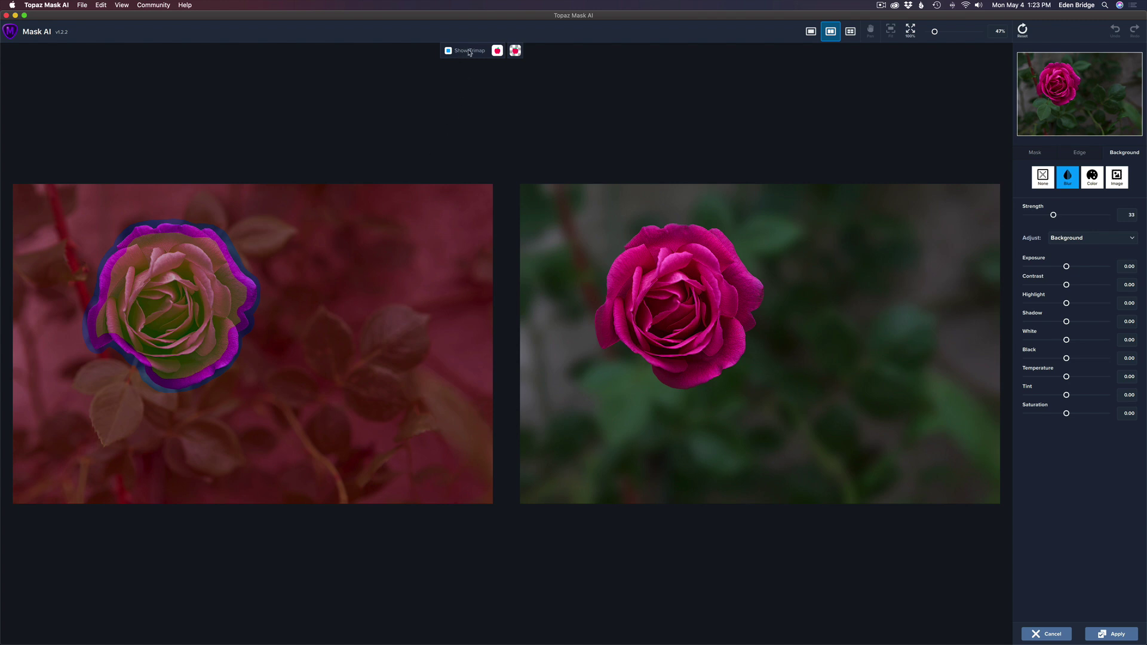
click(448, 51)
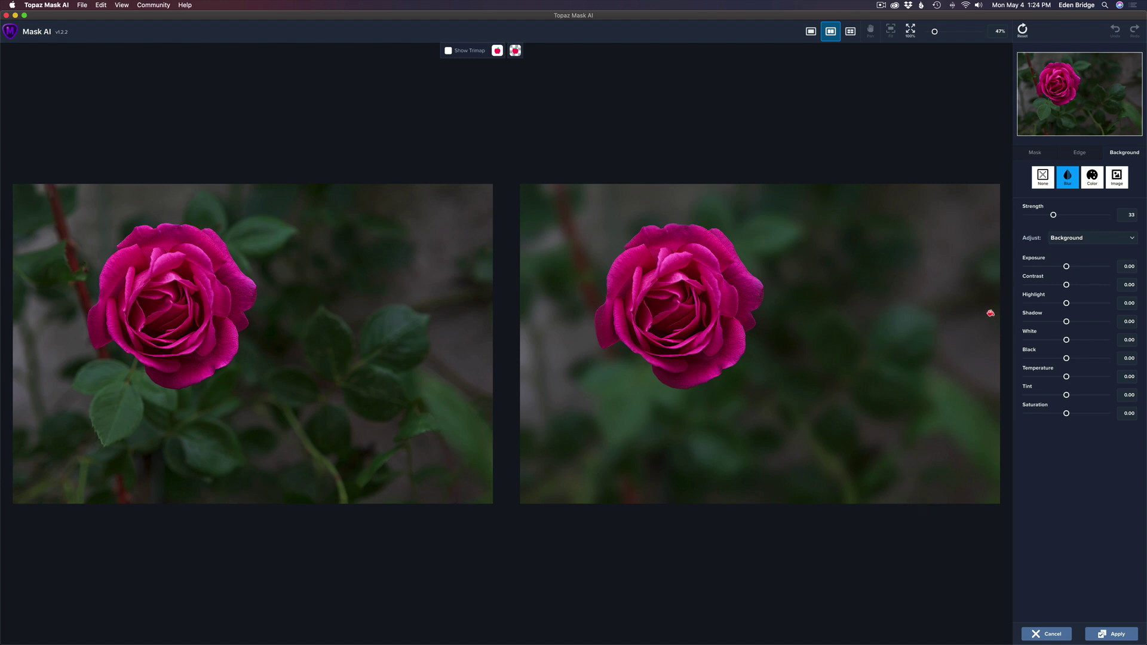
drag(1053, 214, 1014, 215)
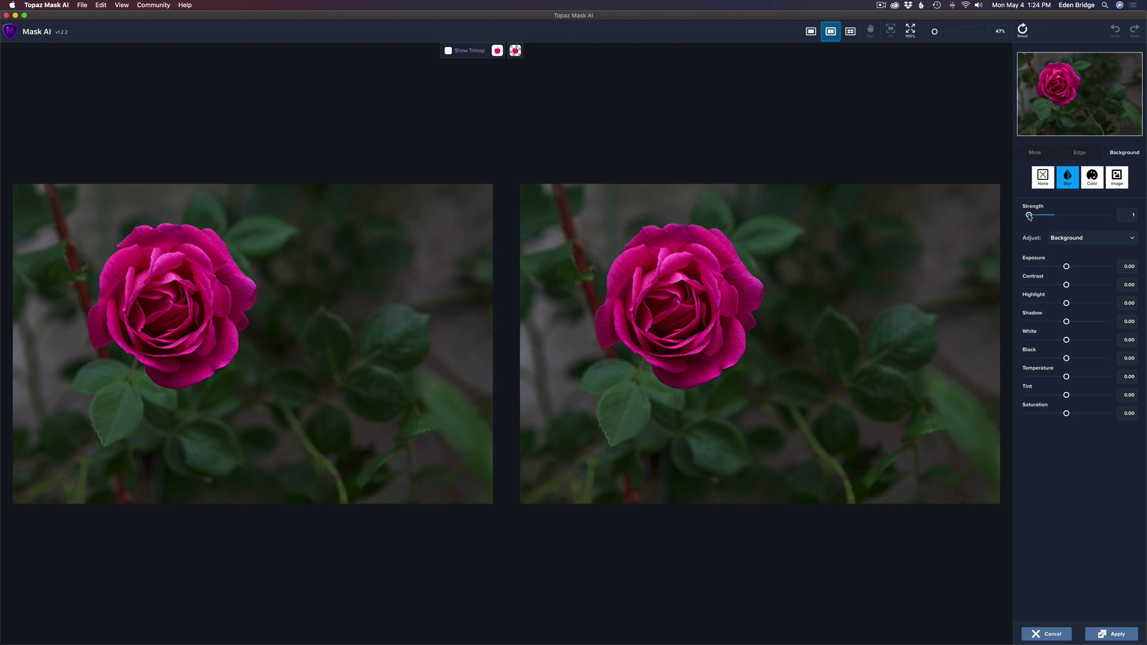
drag(1029, 216, 1037, 216)
drag(1037, 217, 1039, 217)
drag(1065, 267, 1063, 268)
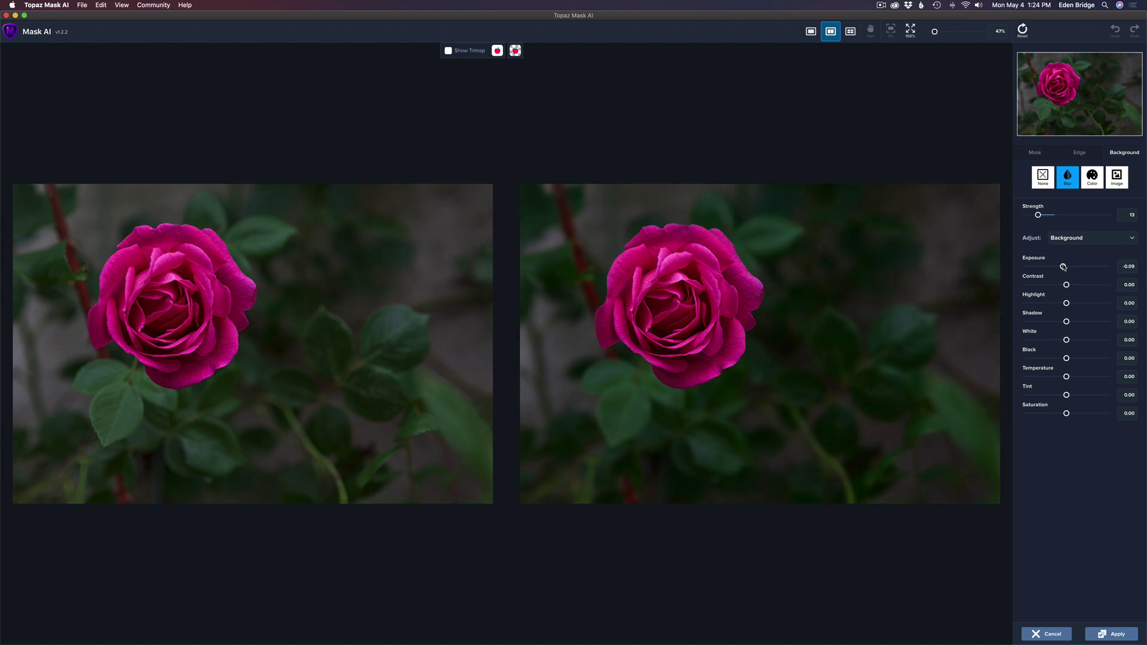
drag(1064, 267, 1064, 268)
Step: Paint the rose's upper petal edge as Keep with a brush size of 25 px
scroll(750, 270, up, 3)
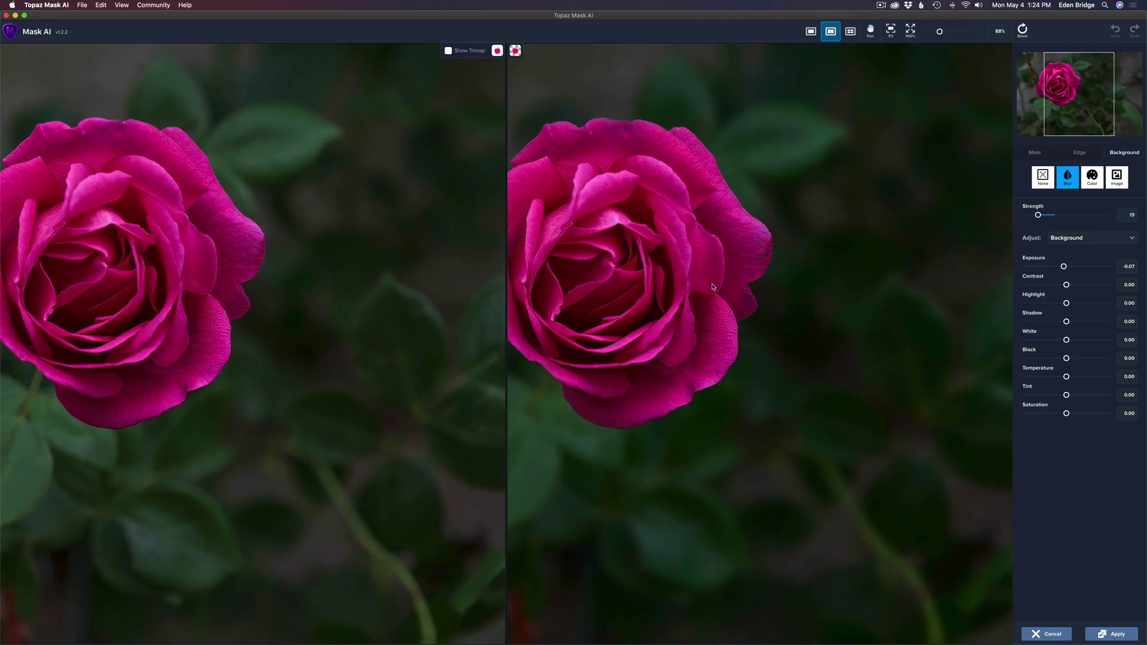
key(space)
drag(711, 282, 831, 311)
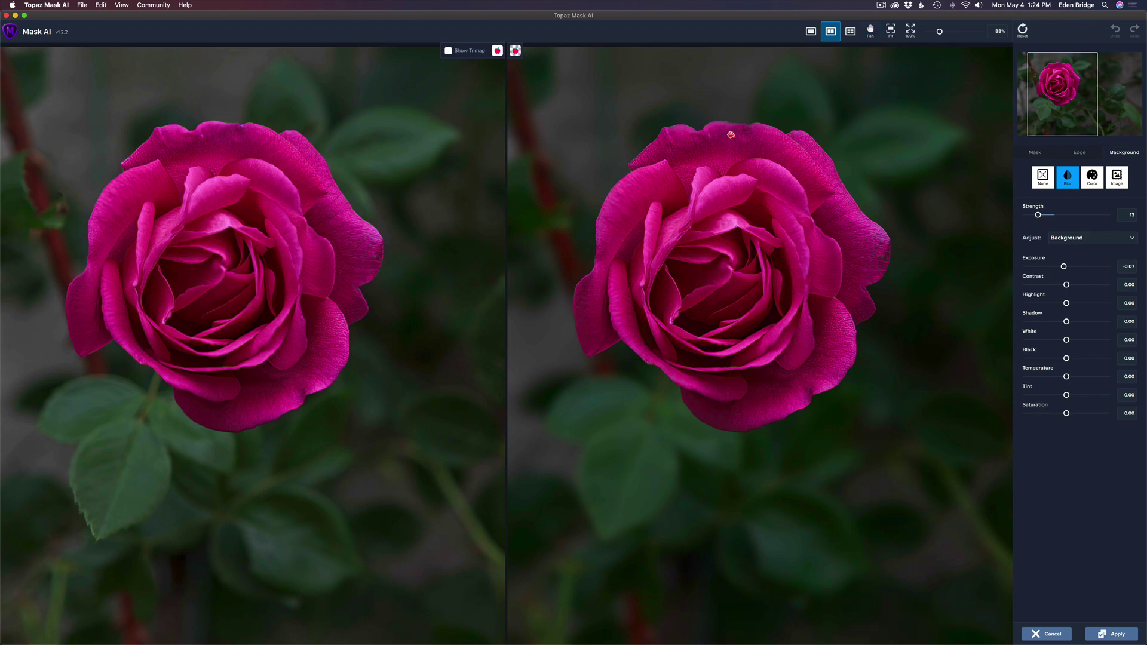
click(1035, 153)
click(1080, 206)
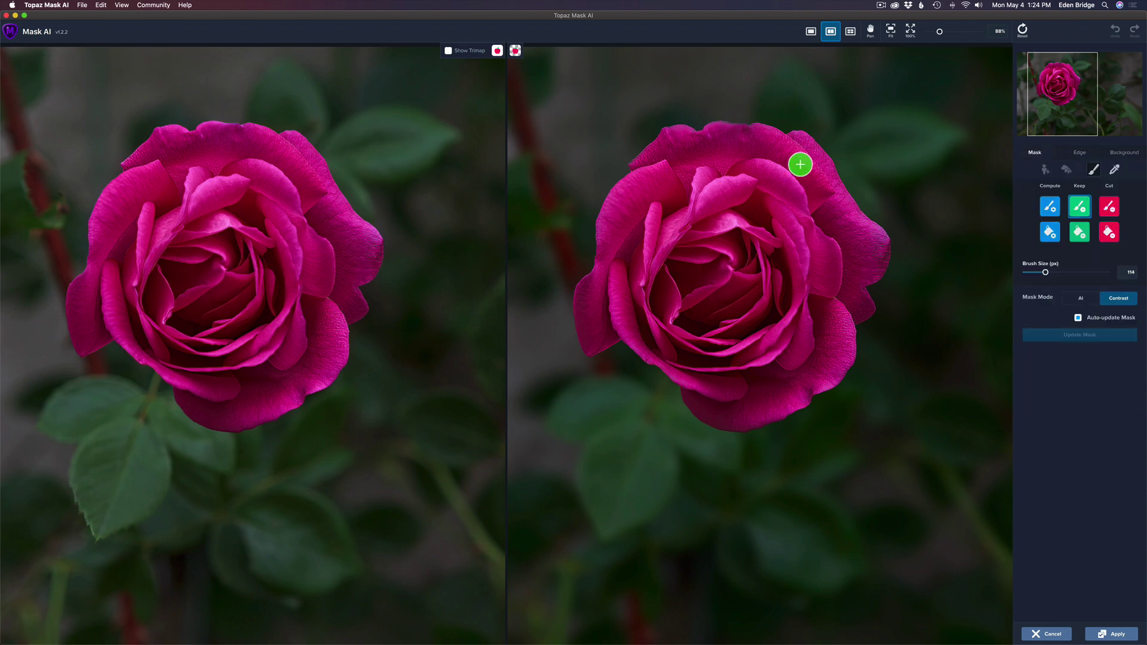
key(bracketleft)
key(bracketleft)
key(bracketleft)
key(bracketleft)
key(bracketleft)
key(bracketleft)
key(bracketleft)
key(bracketleft)
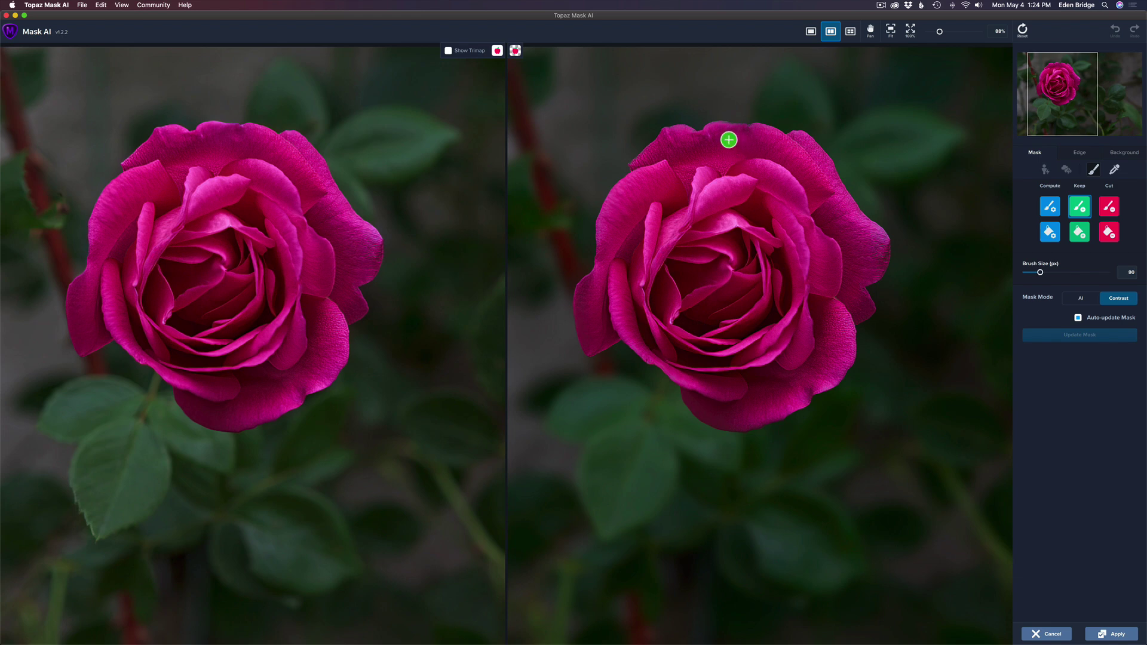
key(bracketleft)
key(bracketleft)
key(bracketleft)
key(bracketleft)
key(bracketleft)
drag(714, 125, 730, 125)
click(749, 129)
click(692, 133)
Step: Apply the Mask AI result back to Topaz Studio 2 as a Composite image
scroll(670, 212, down, 5)
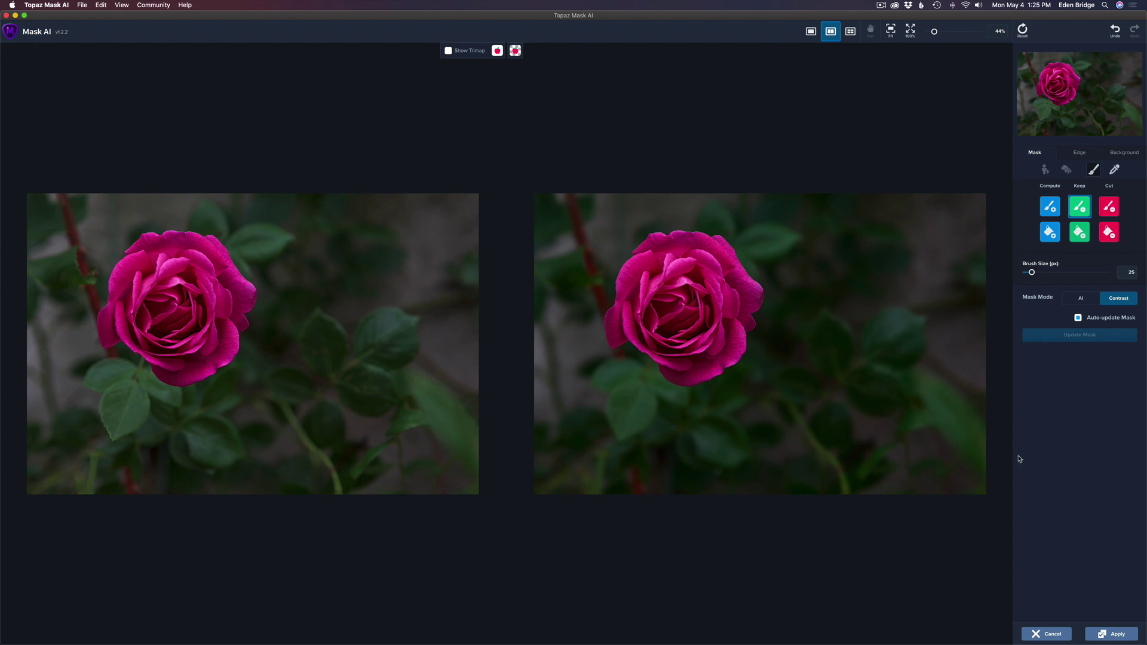
click(1118, 634)
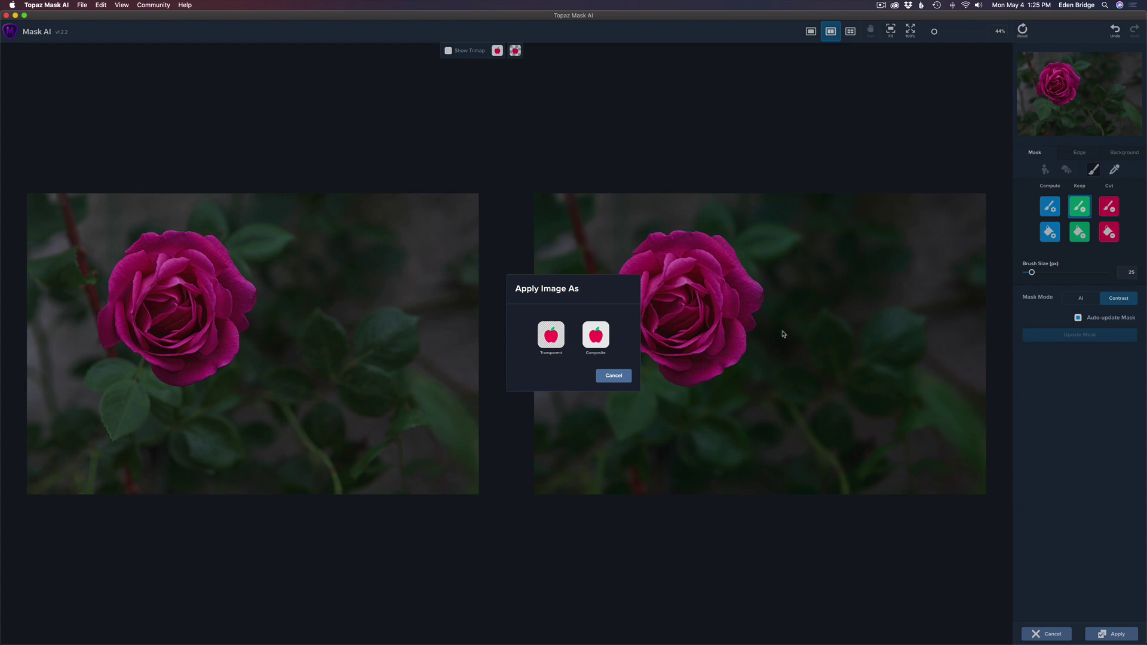
click(601, 338)
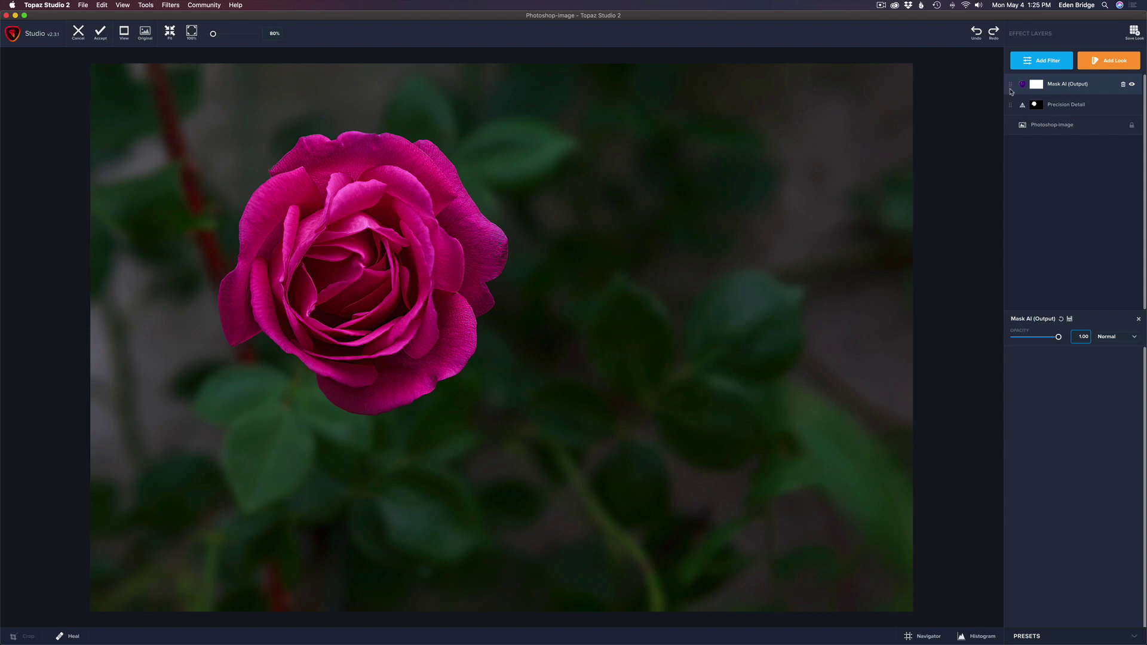
Step: Add a Vignette filter with slightly reduced opacity and compare the result with the original photo
click(1055, 58)
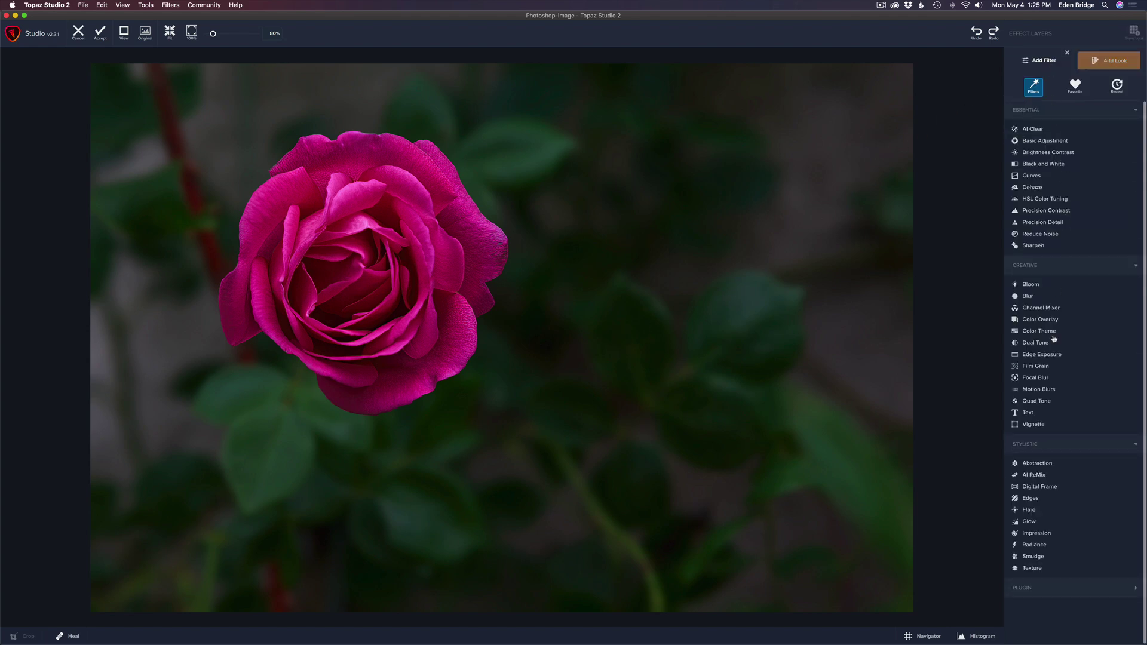
click(1052, 427)
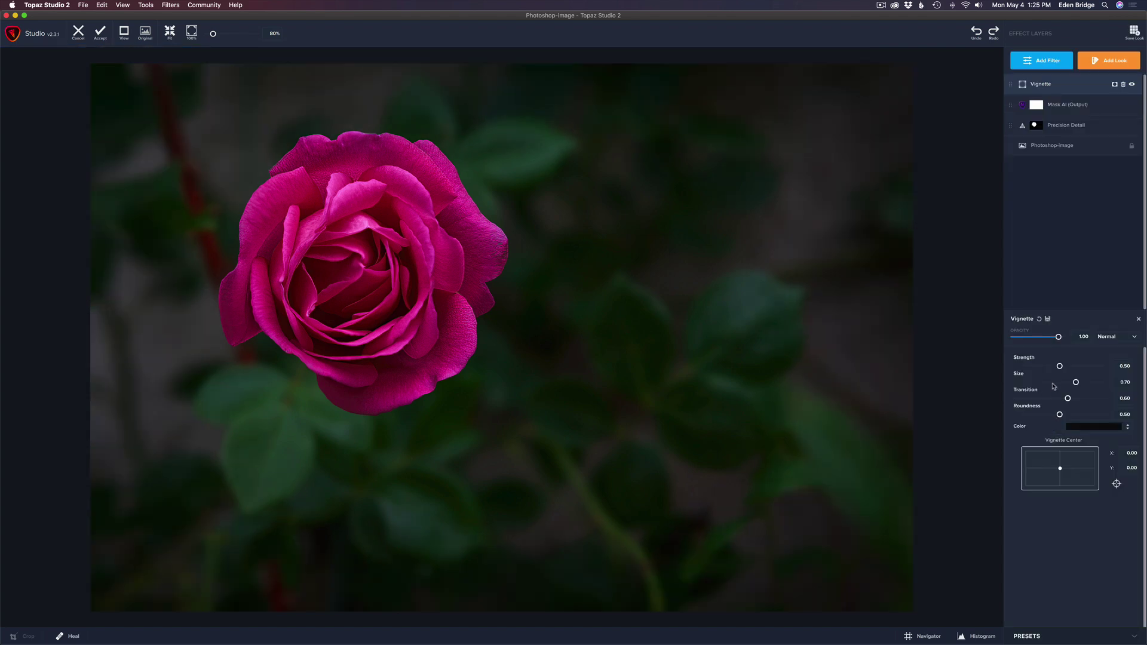
click(1058, 337)
drag(1058, 337, 1050, 340)
key(backslash)
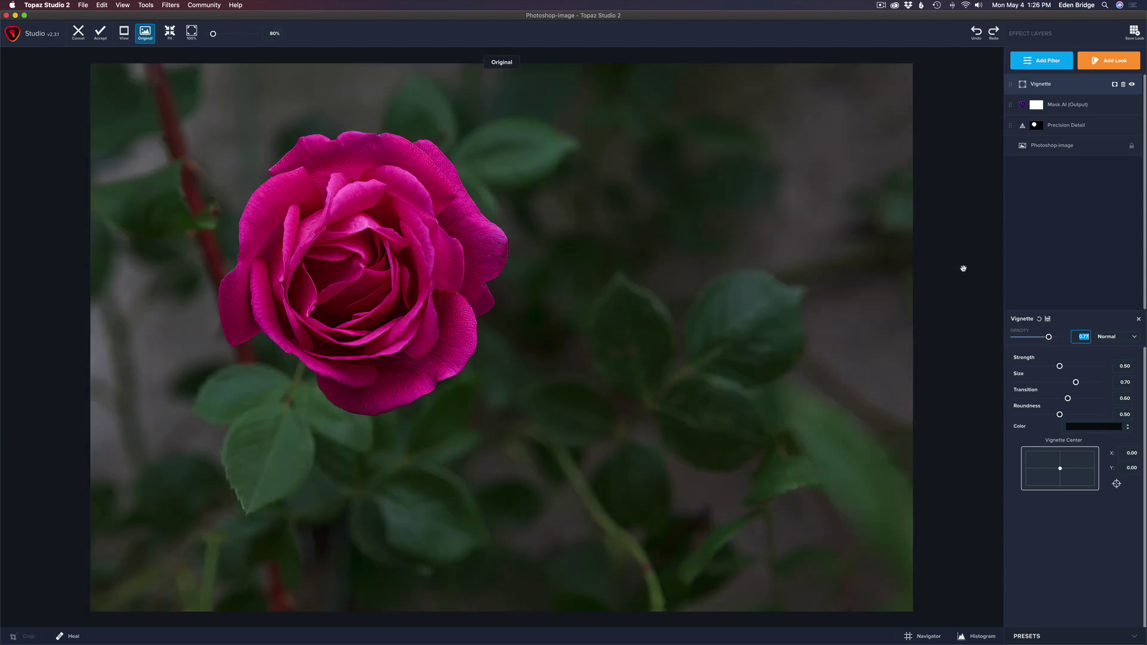
key(backslash)
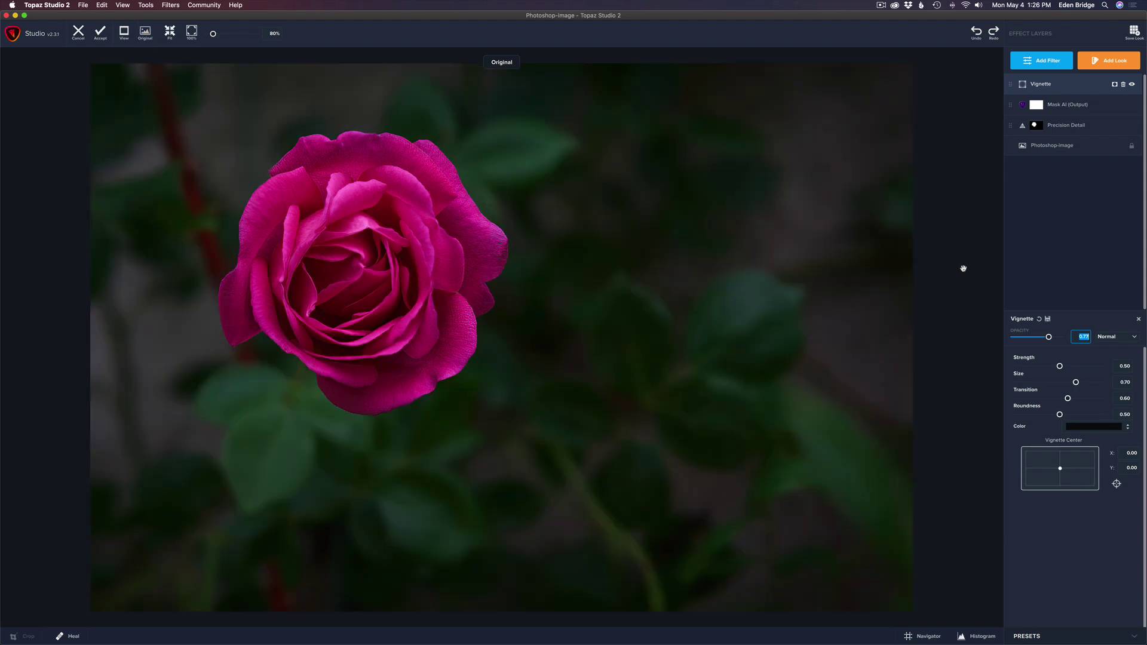
key(backslash)
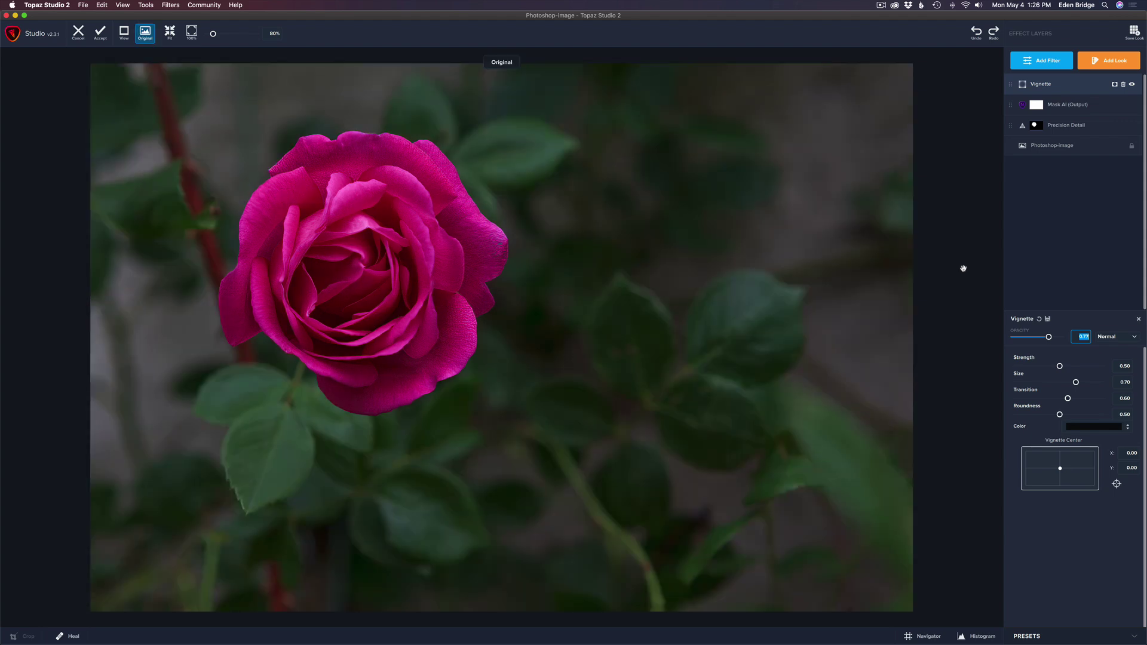
key(backslash)
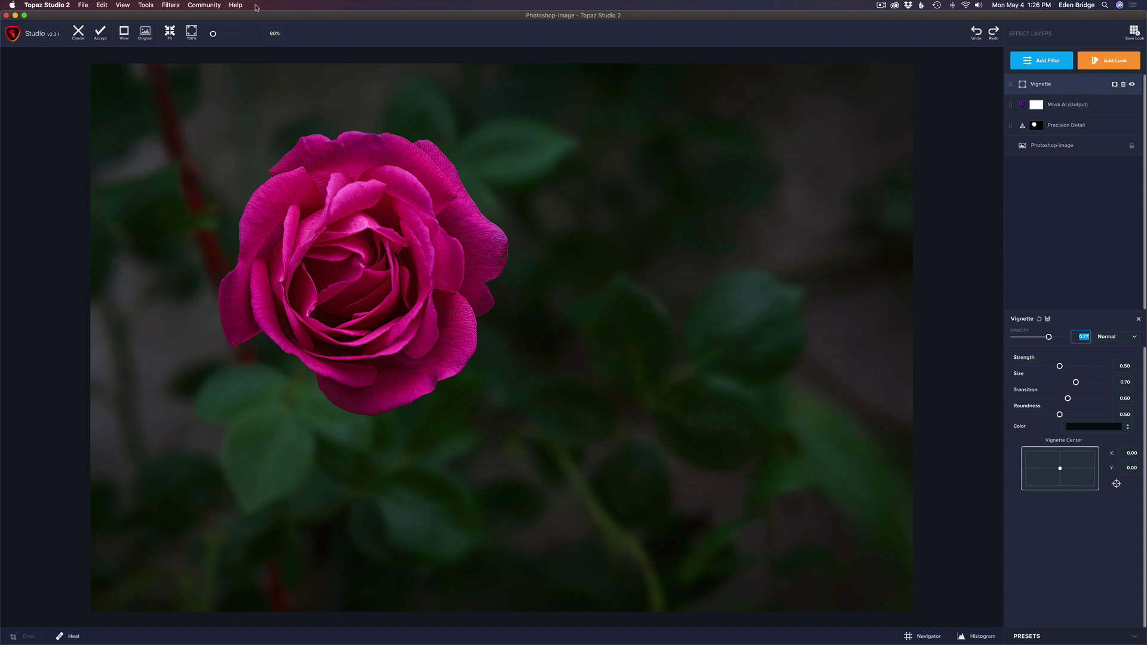
Step: Accept the Topaz edits back into Photoshop and compare the finished image with the Background layer alone
click(101, 34)
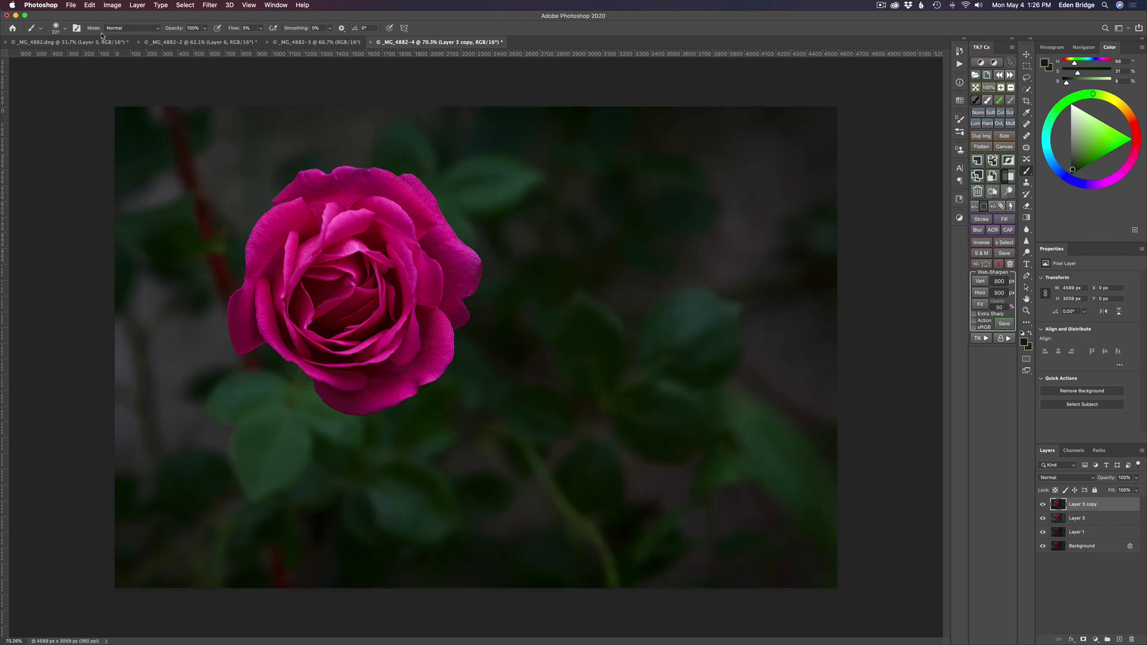
alt+click(1044, 547)
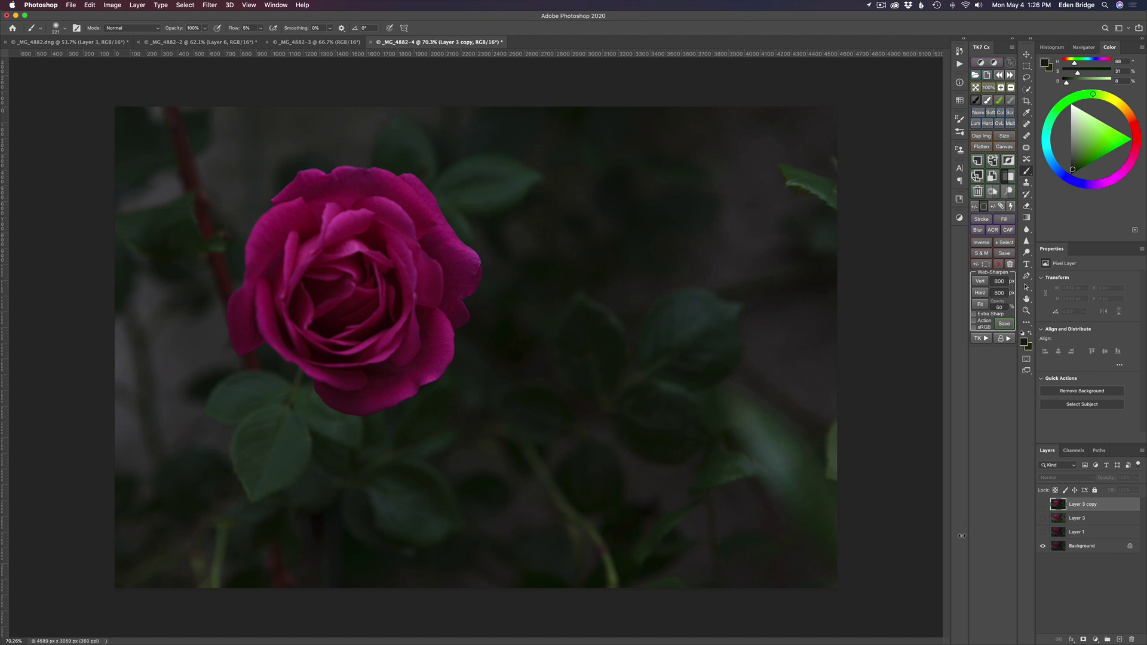
alt+click(1043, 547)
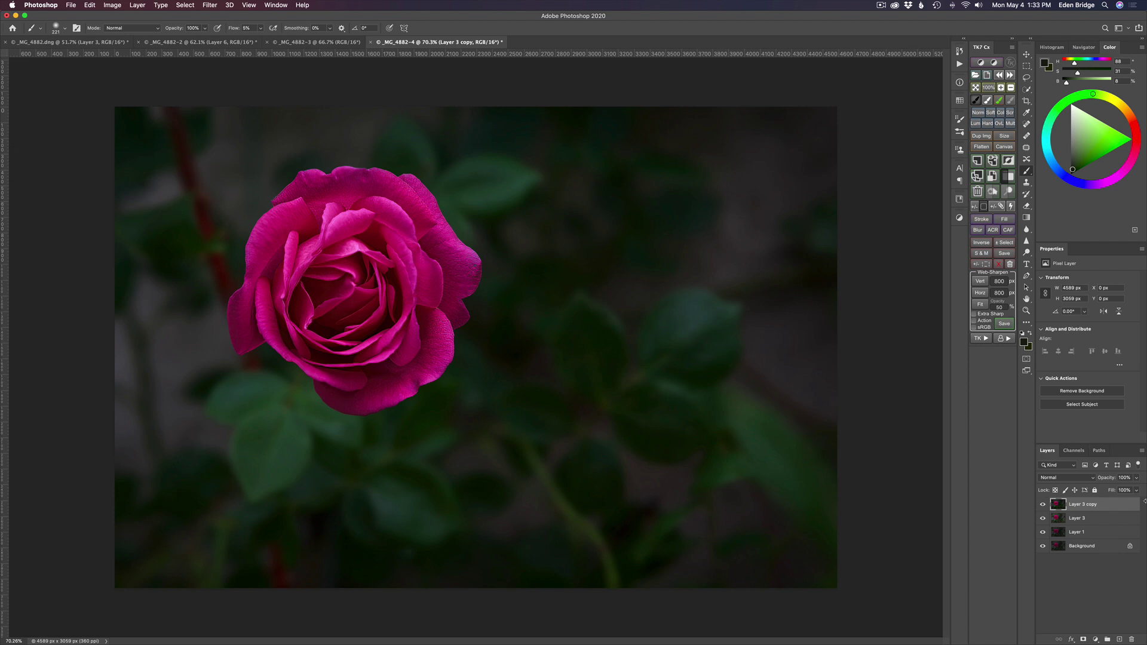
Step: Flatten the image to a single layer and save the file
right_click(1115, 506)
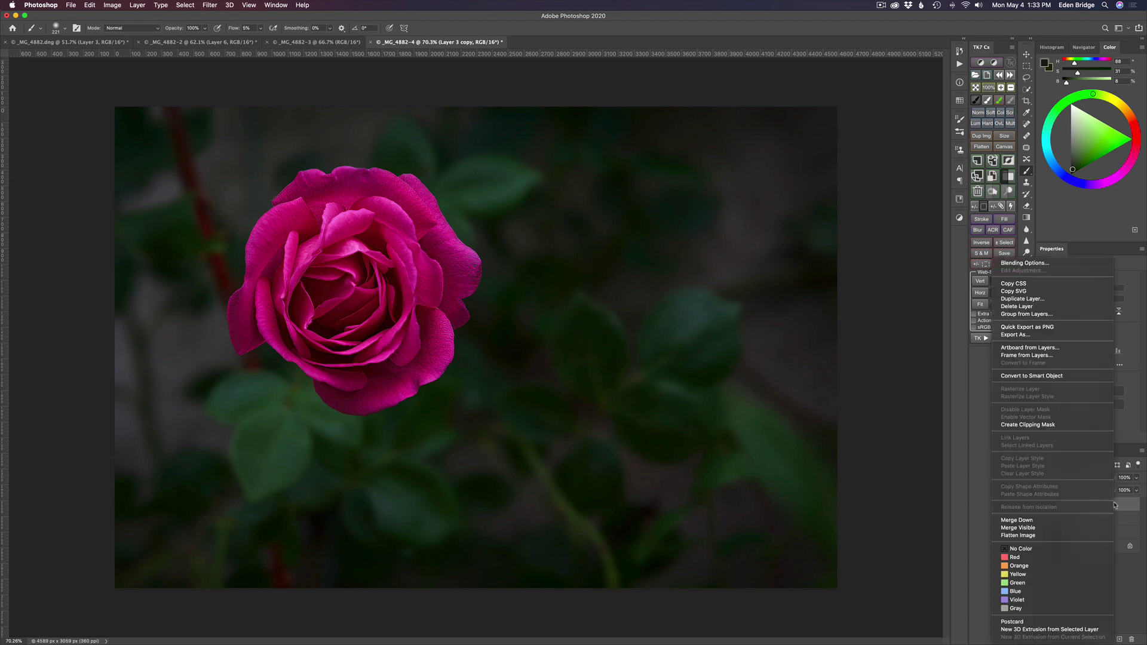
click(1073, 540)
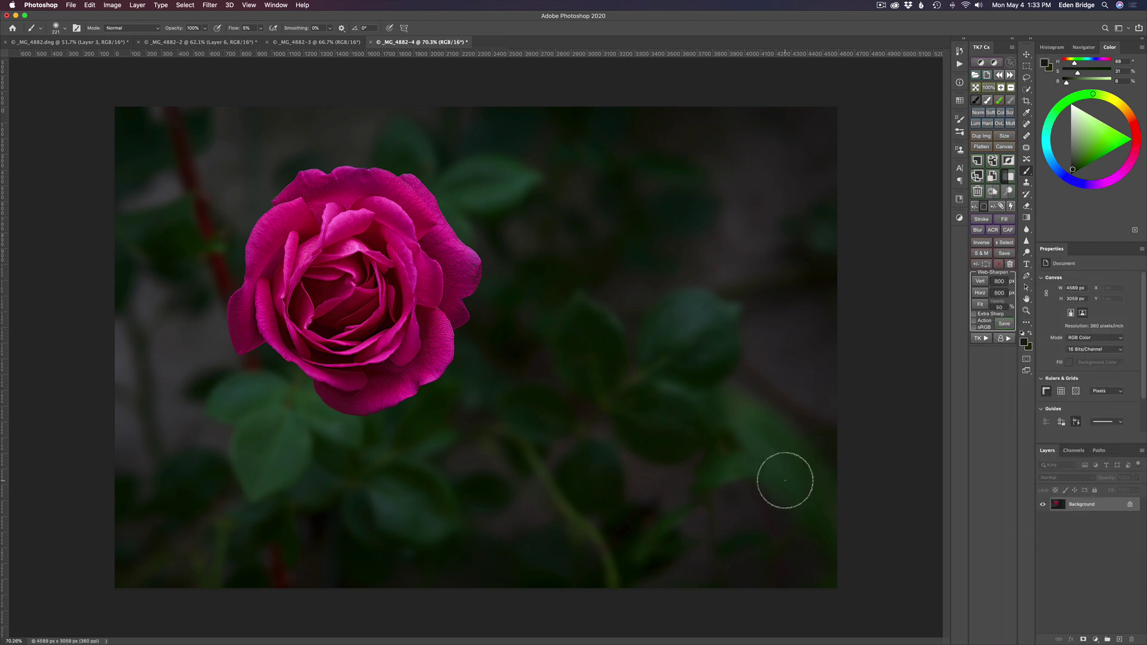
click(70, 6)
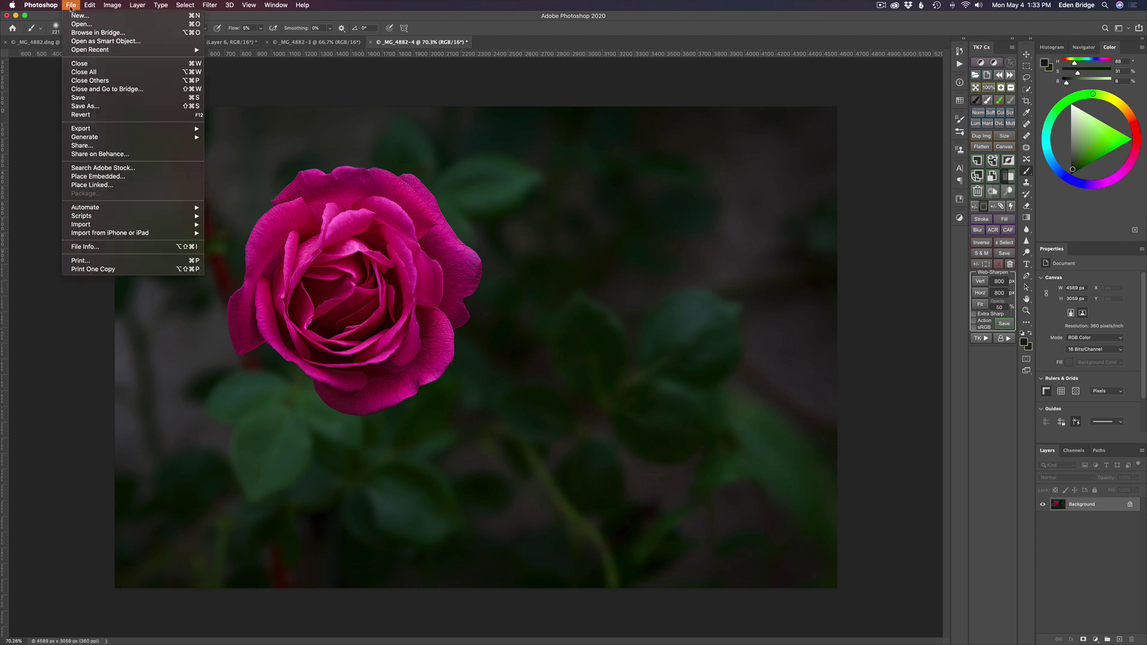
click(98, 97)
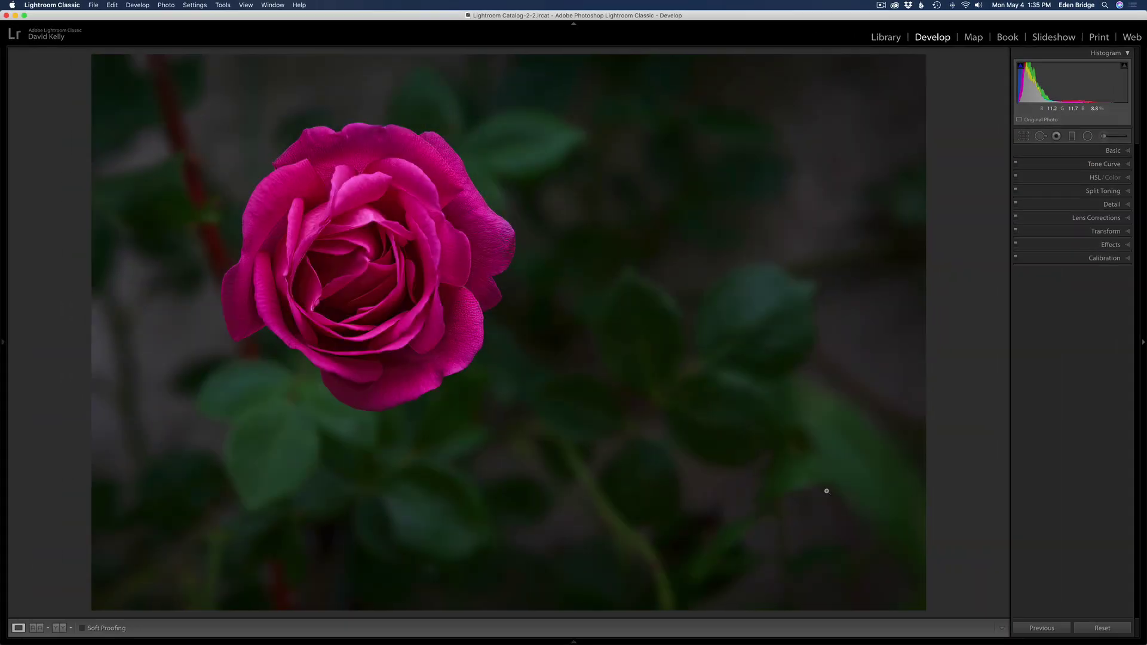
Step: In Lightroom Classic, compare the finished rose with _MG_4882.dng Copy 1 in Survey view with panels hidden and lights out
click(572, 641)
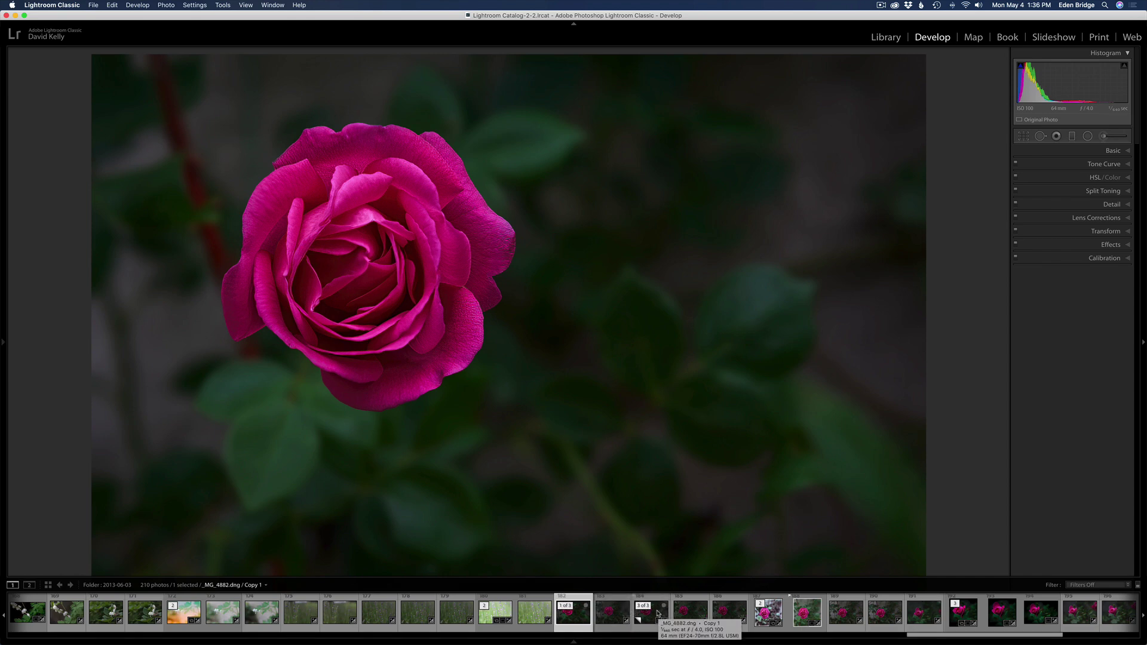
super+click(658, 613)
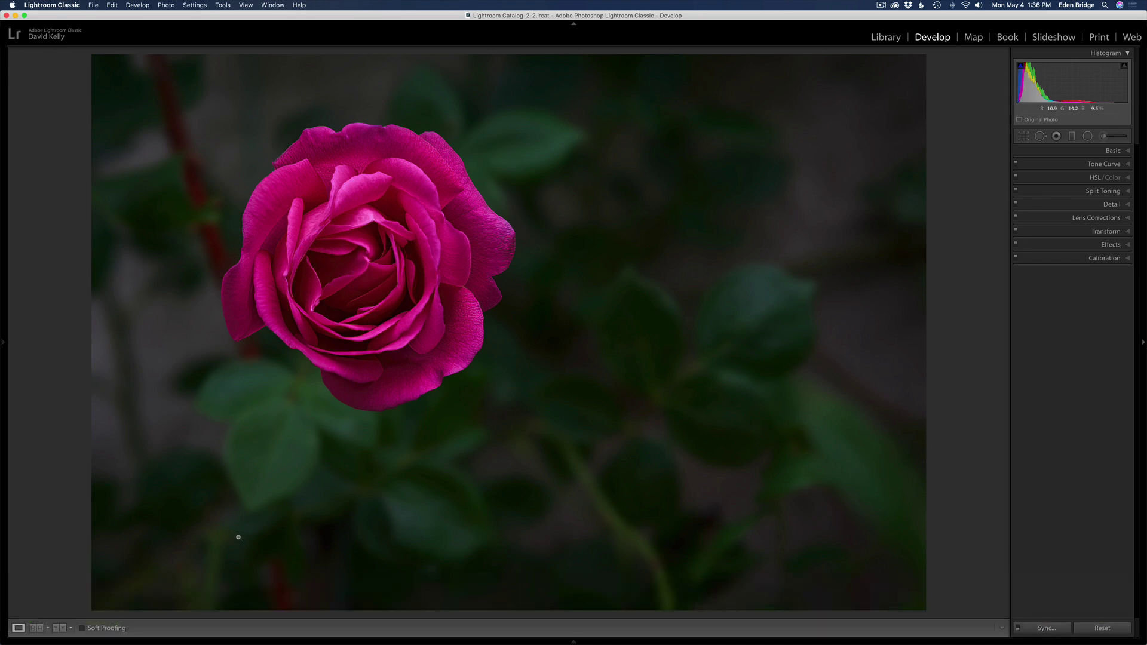
key(n)
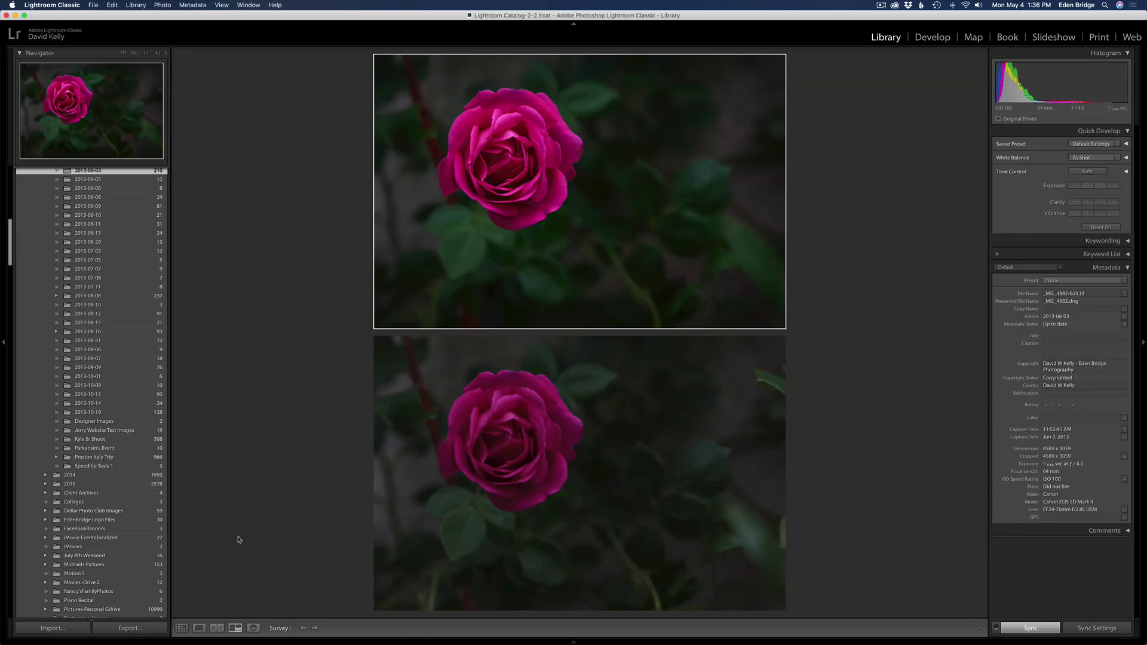
key(shift+Tab)
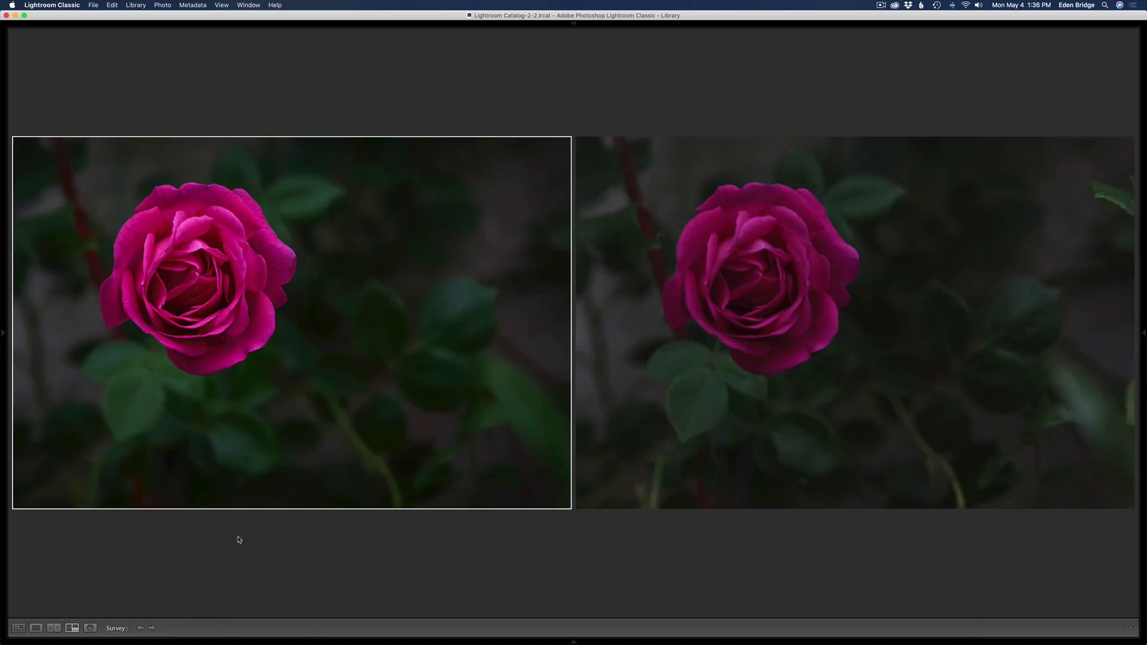
key(l)
key(l)
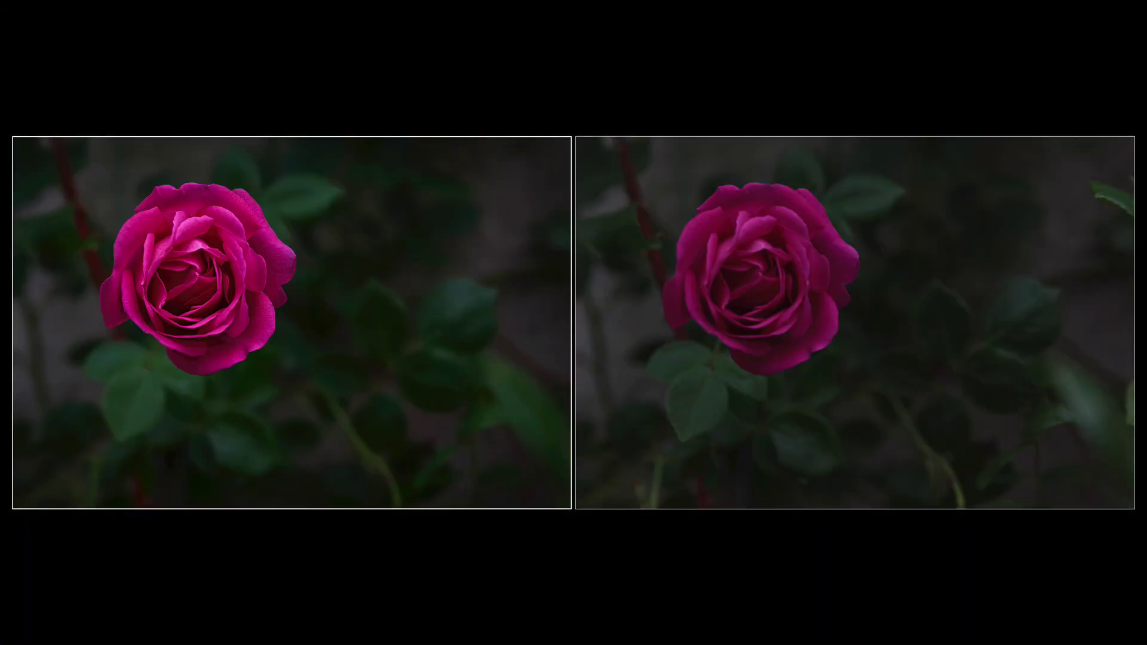